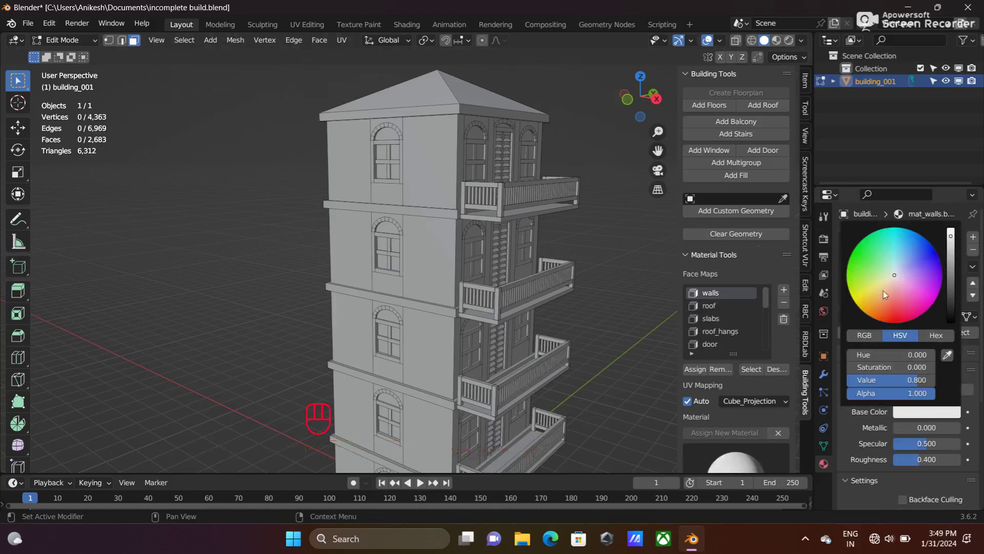
- Set the walls material's base color to a saturated yellow with hue about 0.116 and saturation 1.000
drag(898, 275, 857, 305)
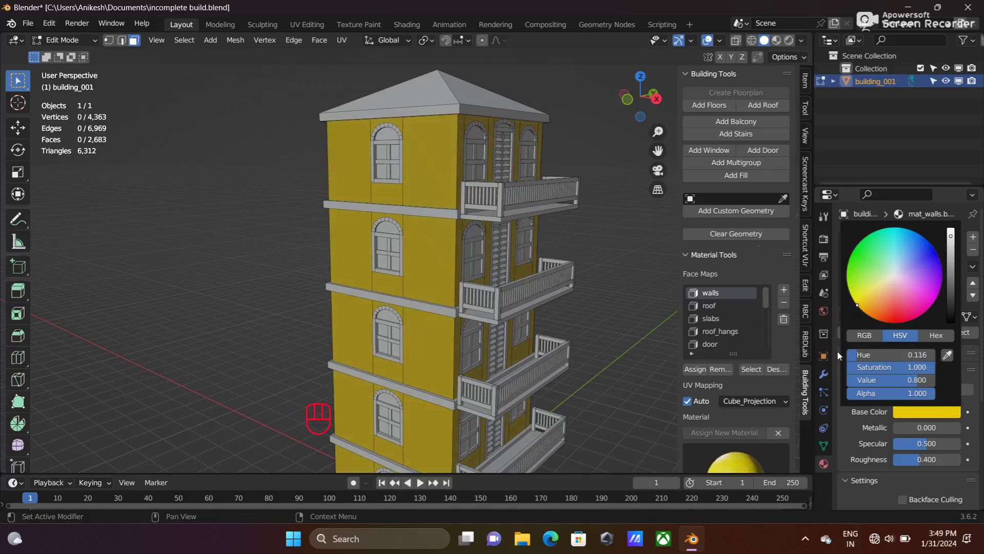
- Replace the roof face map's material with a new one and give it a light orange base color
click(711, 308)
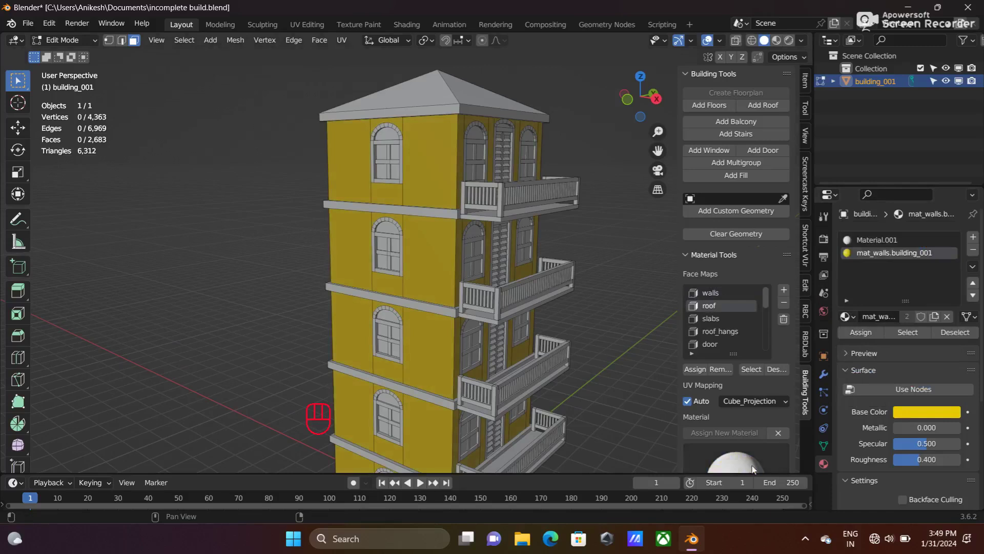
click(777, 433)
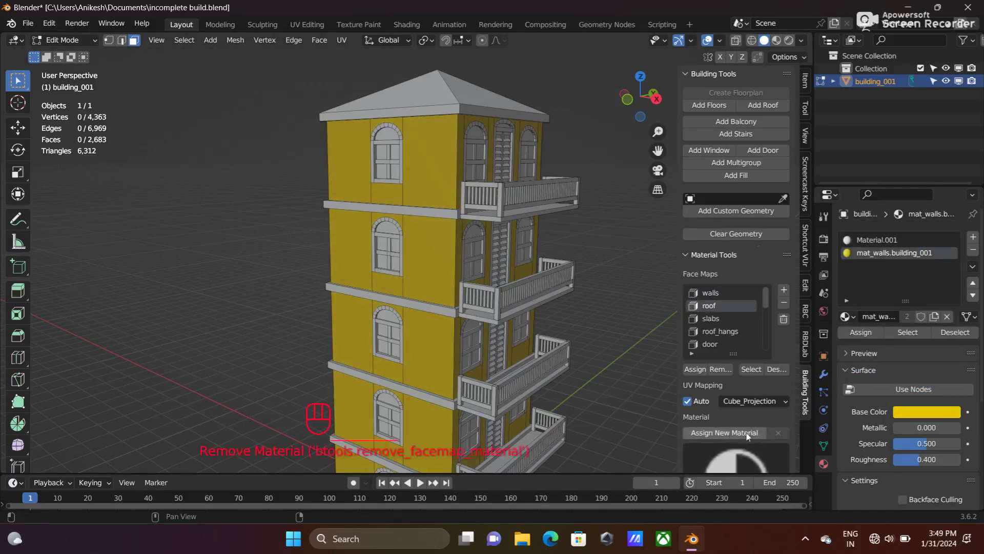
click(729, 433)
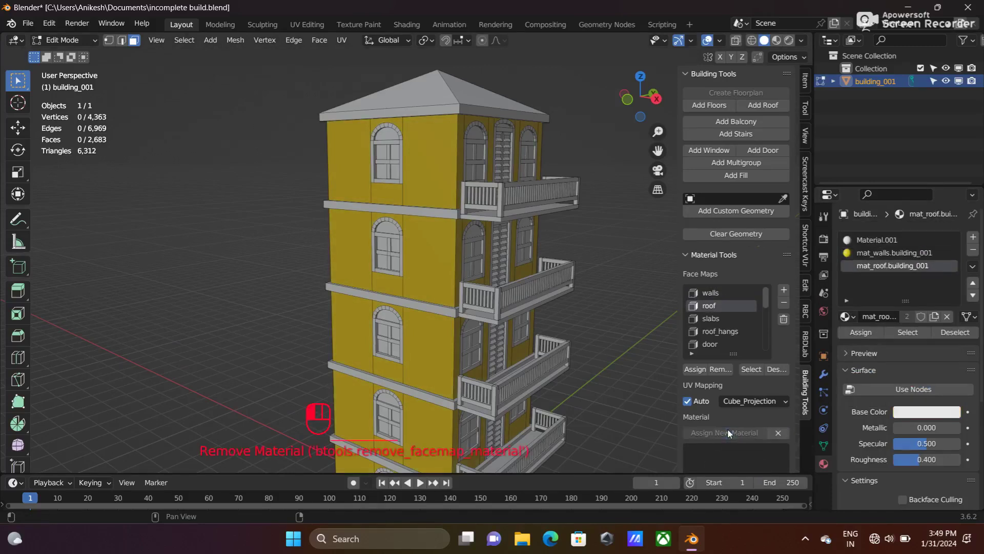
click(925, 411)
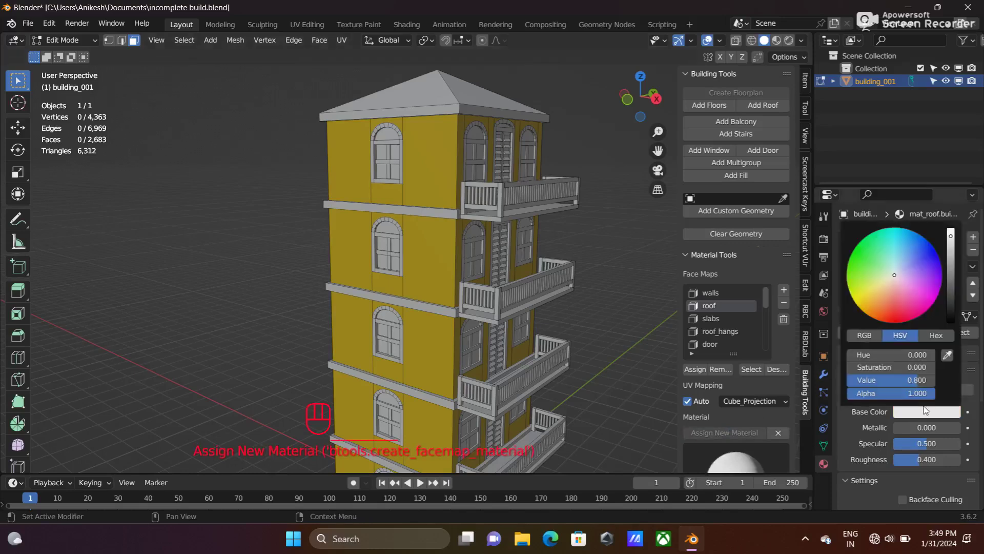
click(895, 275)
mouse_move(895, 276)
mouse_down()
mouse_move(900, 284)
mouse_move(895, 277)
mouse_move(877, 303)
mouse_up()
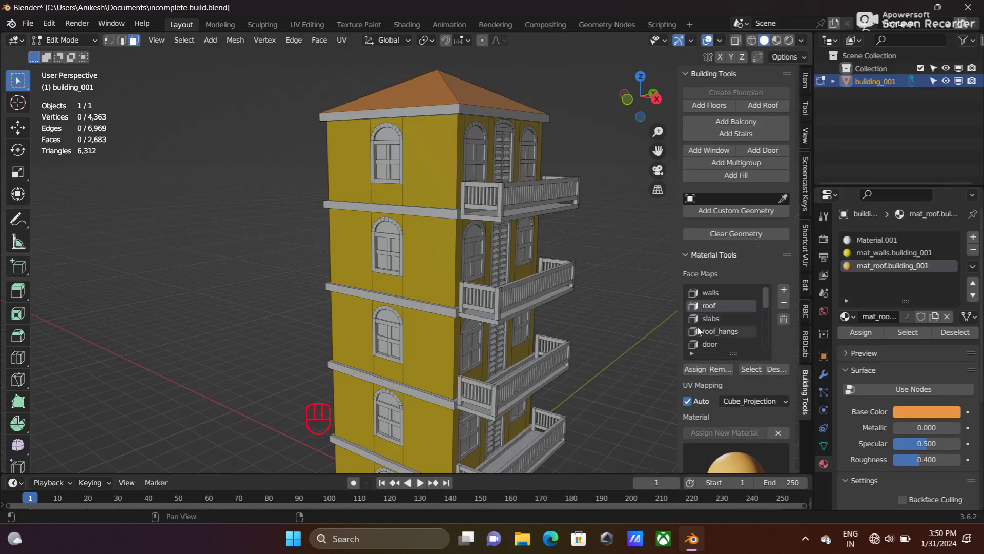
- Assign a new material to the slabs face map and set its base color to blue
click(709, 318)
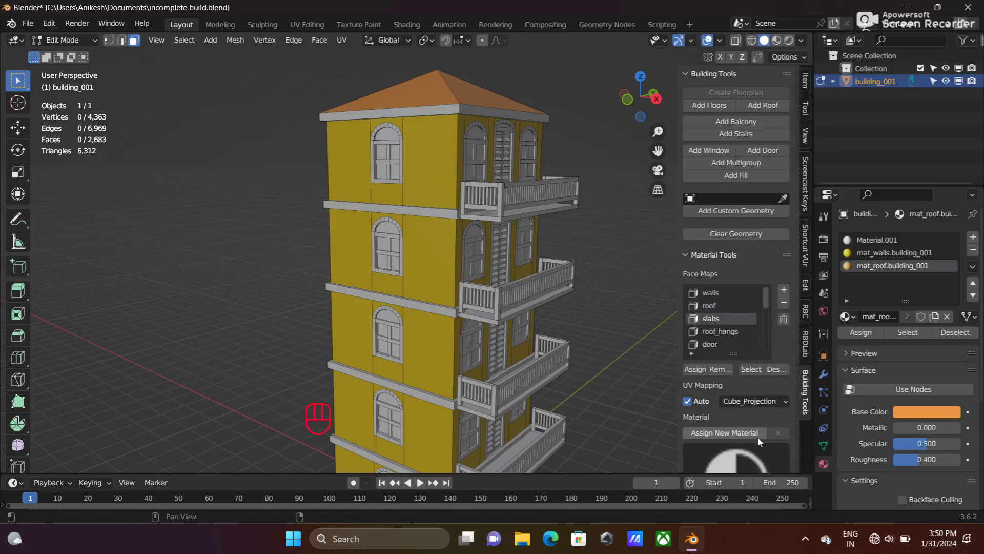
click(736, 433)
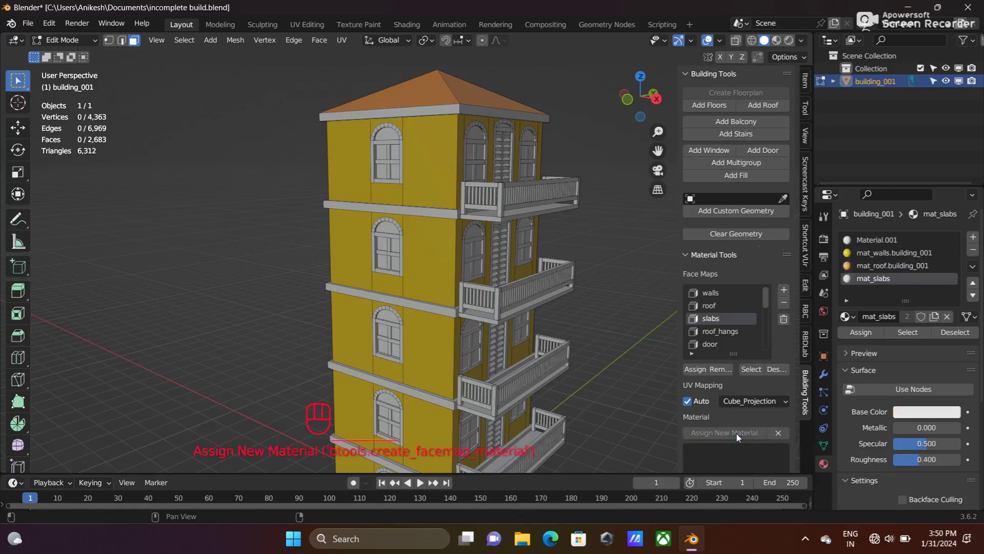
click(911, 413)
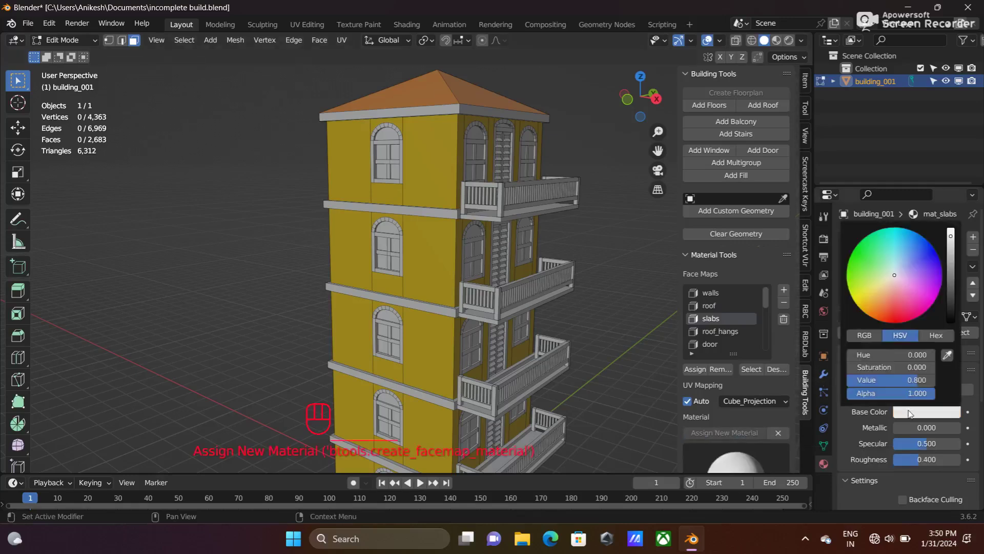
drag(893, 275, 917, 247)
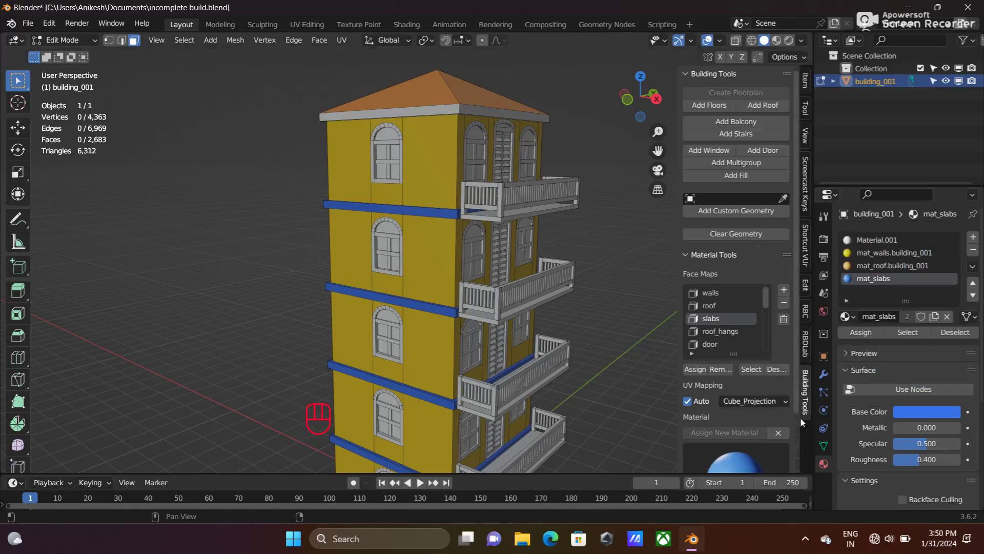
- Assign a new material to the roof_hangs face map and set its base color to cyan
click(729, 332)
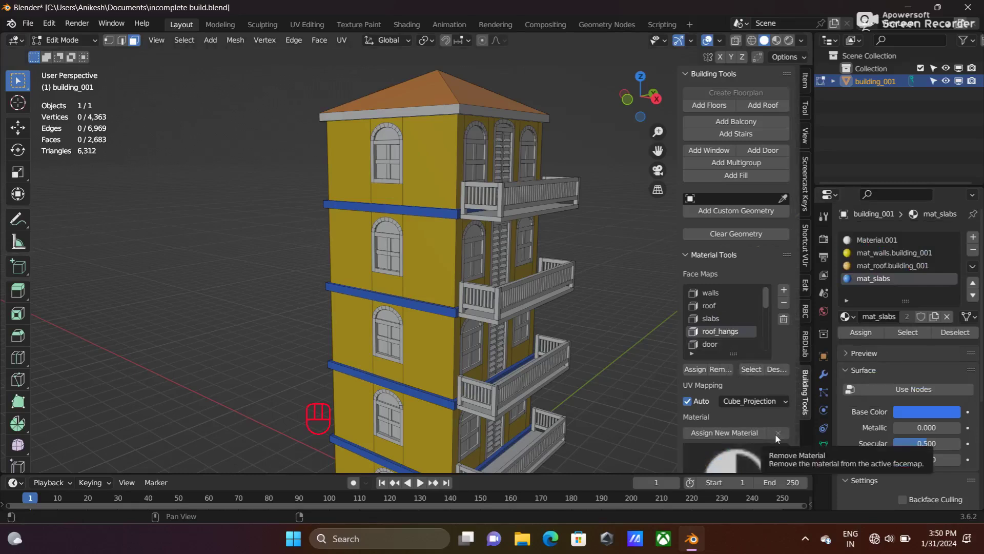
click(742, 434)
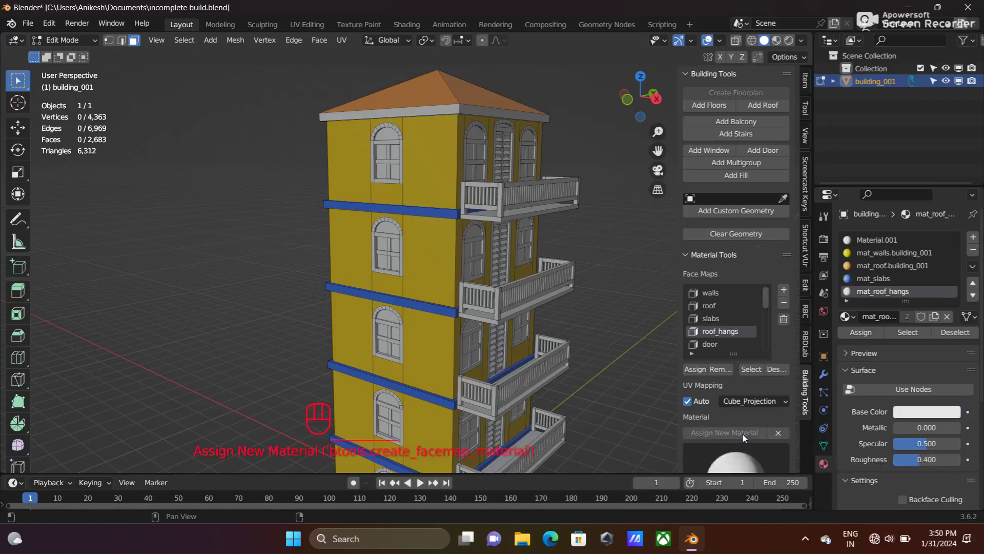
click(923, 411)
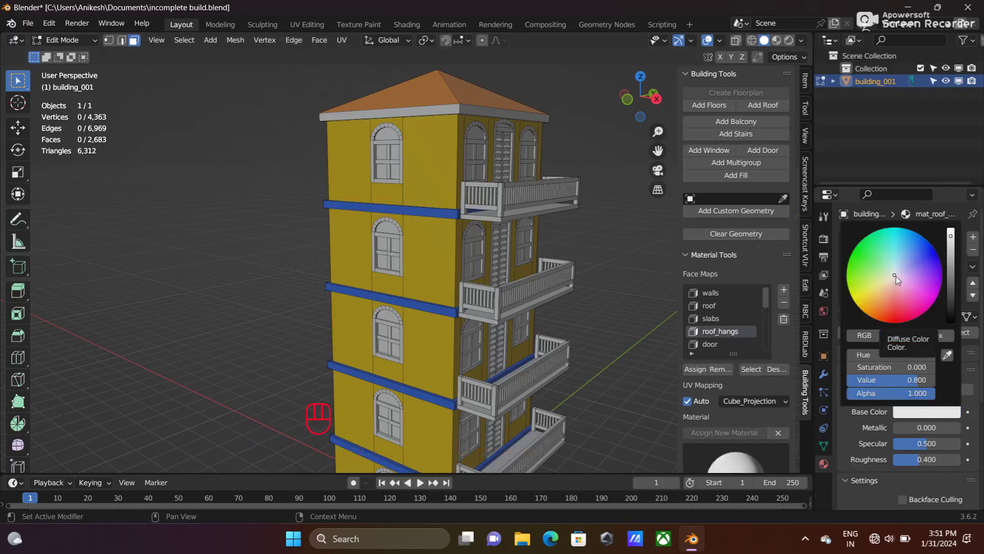
click(896, 276)
drag(896, 275, 896, 233)
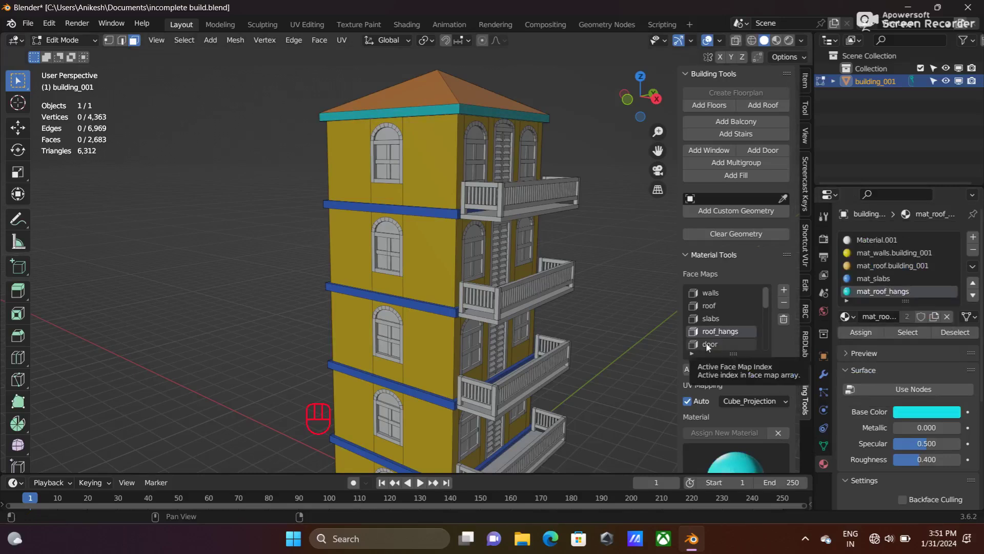
- Assign a new material to the door face map and set its base color to reddish orange
middle_drag(603, 289, 516, 289)
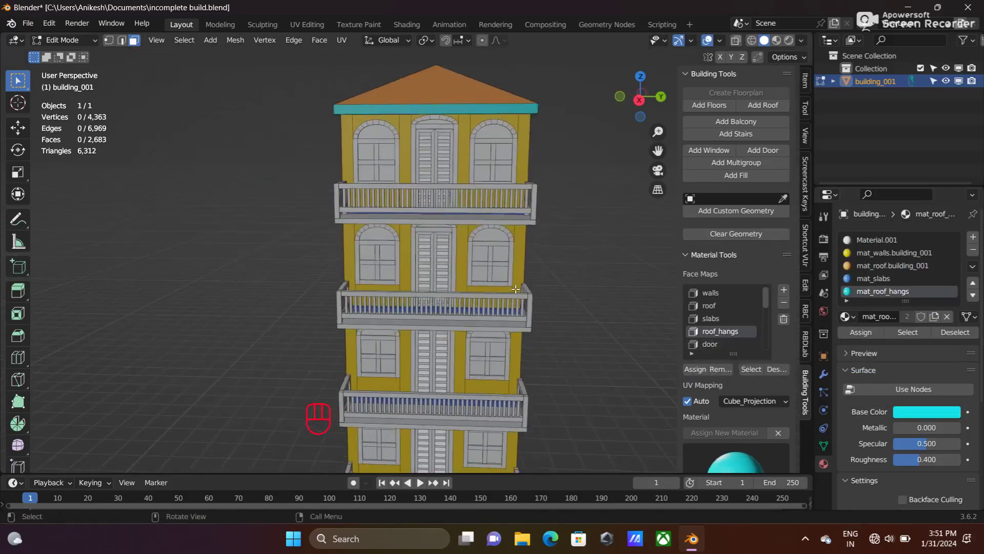
scroll(516, 289, up, 1)
middle_drag(635, 331, 587, 298)
scroll(590, 297, up, 2)
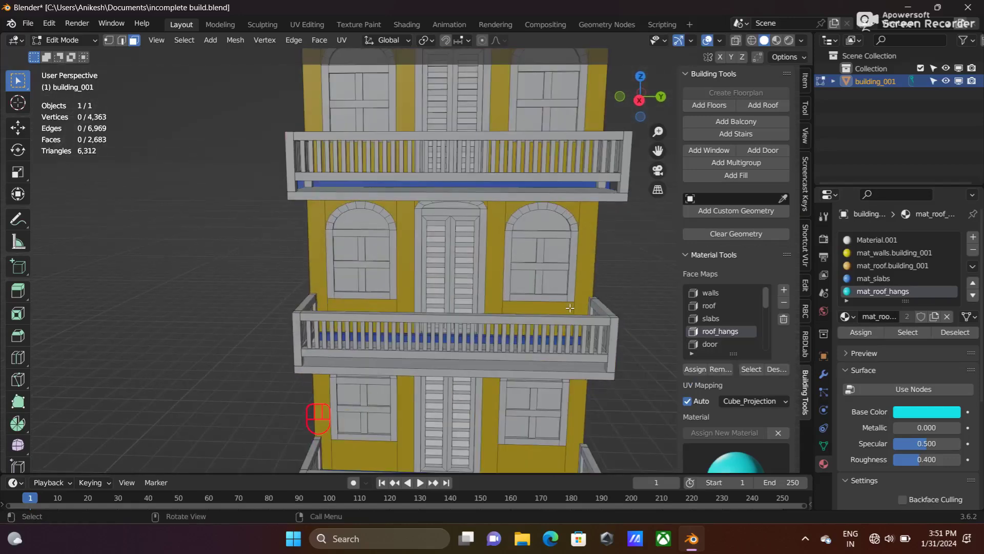
click(709, 344)
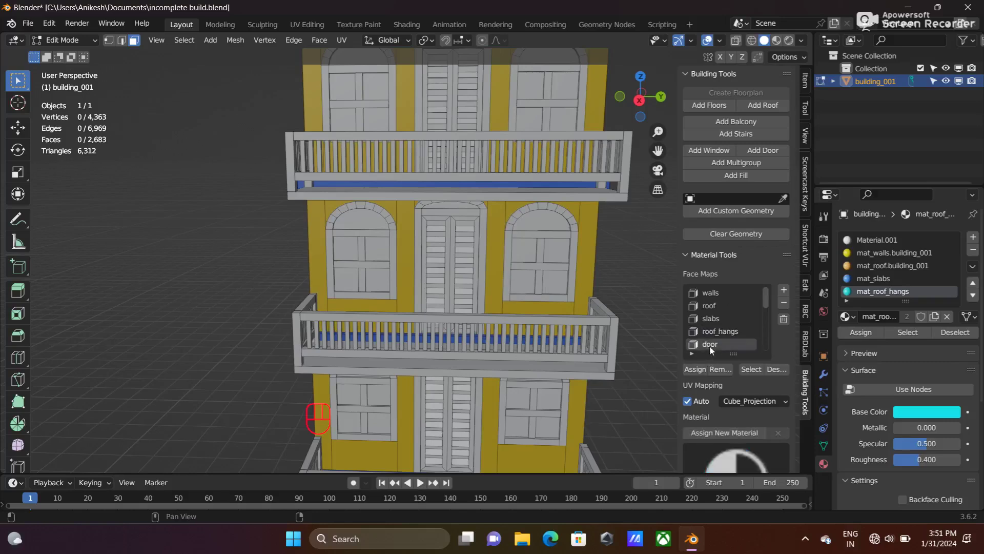
click(735, 433)
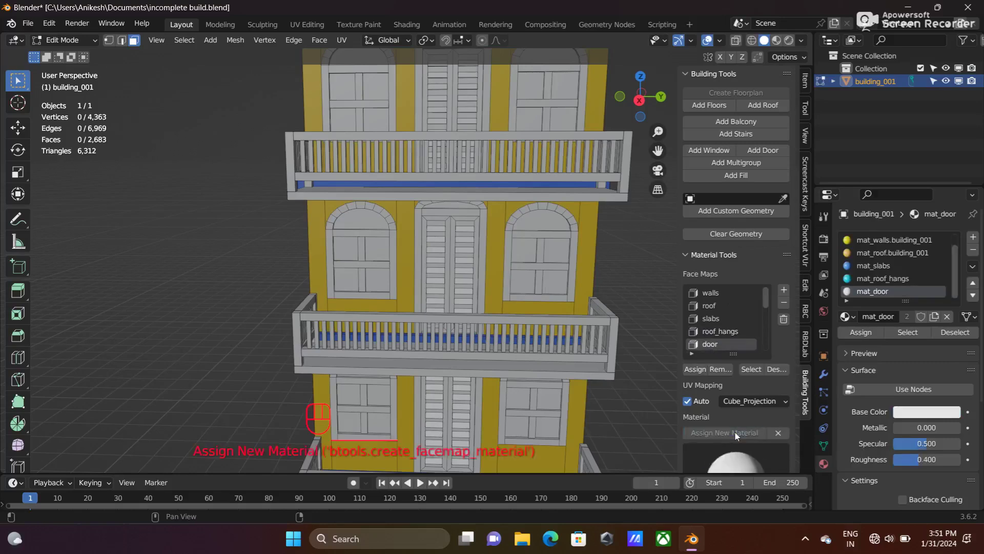
click(917, 413)
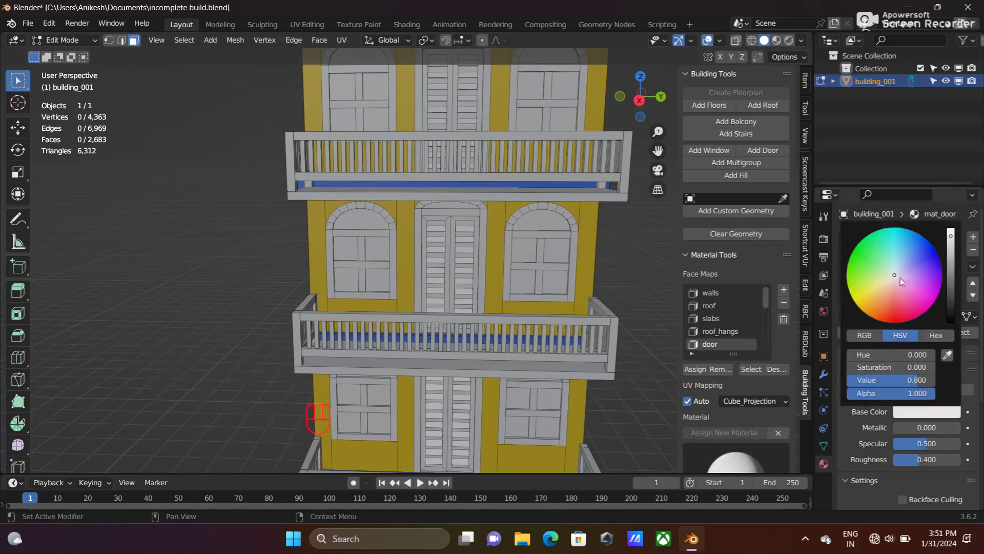
mouse_move(894, 276)
mouse_down()
mouse_move(877, 276)
mouse_move(868, 297)
mouse_move(888, 304)
mouse_move(883, 321)
mouse_move(884, 308)
mouse_up()
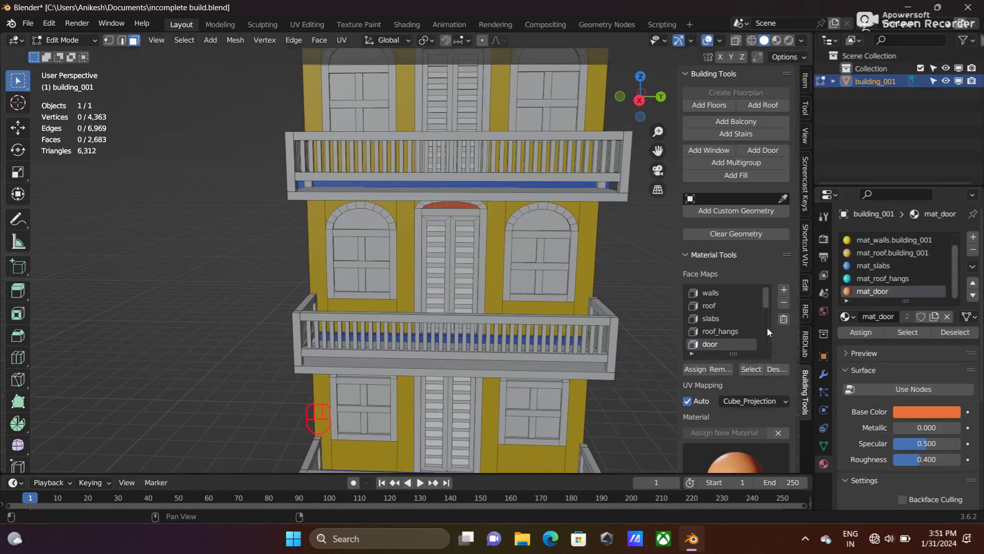
- Assign a new material to the frame face map with a pinkish-red base color, hue about 0.993 and saturation about 0.854
scroll(766, 327, down, 2)
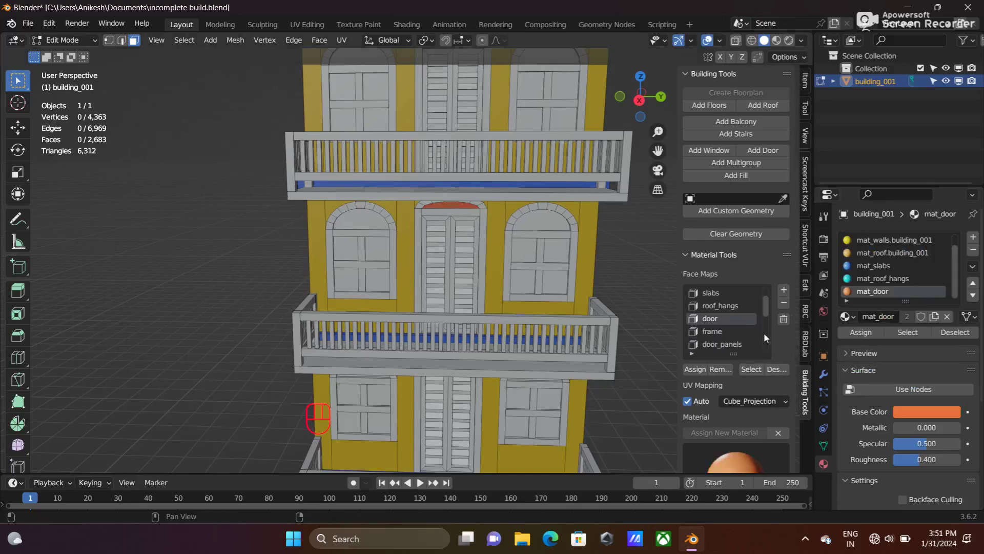
click(746, 331)
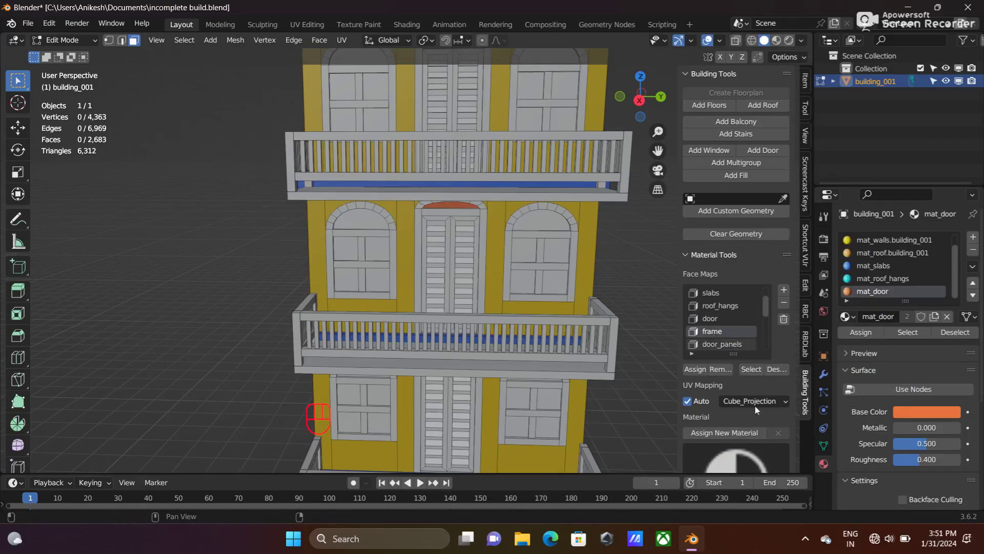
click(720, 432)
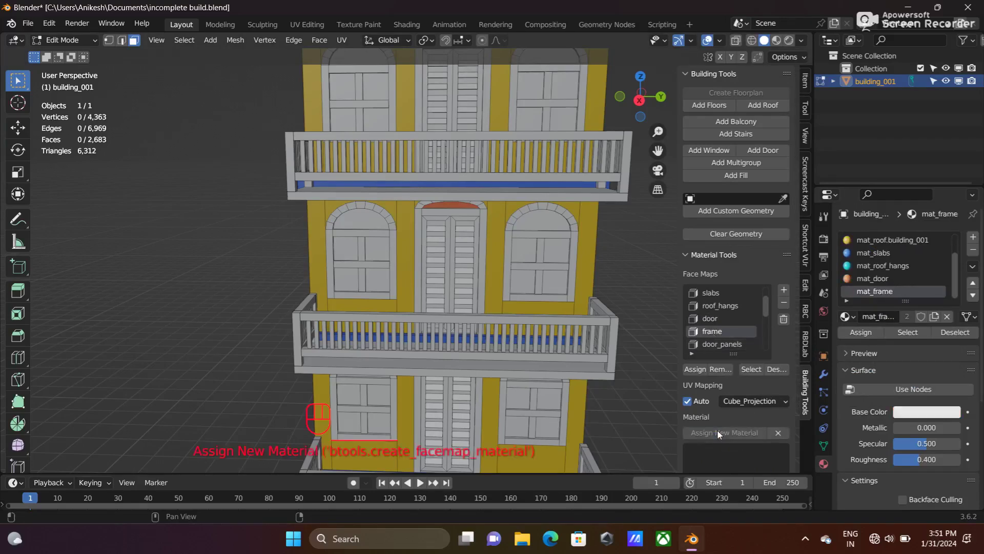
click(910, 413)
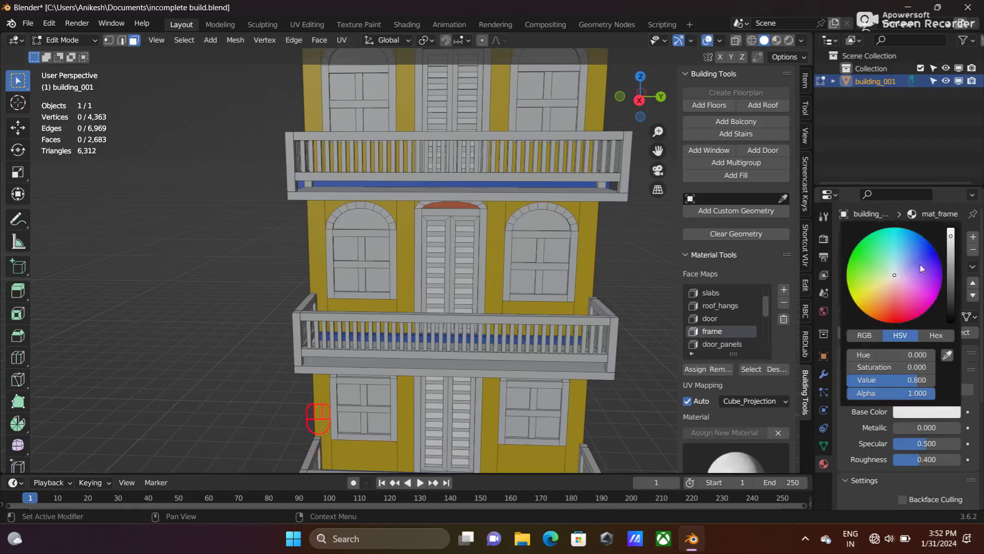
drag(892, 276, 897, 302)
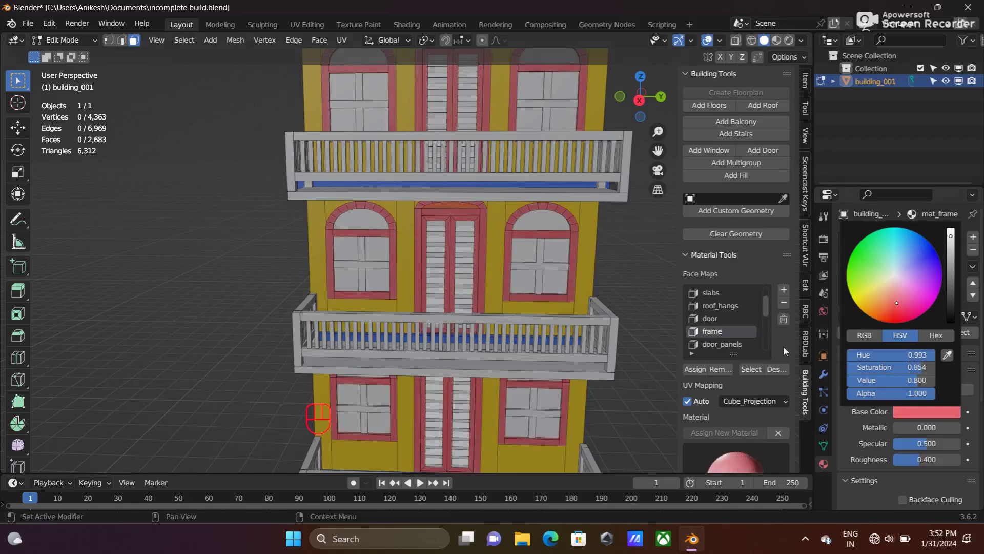
- Assign a new material to the door_panels face map with an orange base color, hue about 0.060 and saturation about 0.998
click(721, 343)
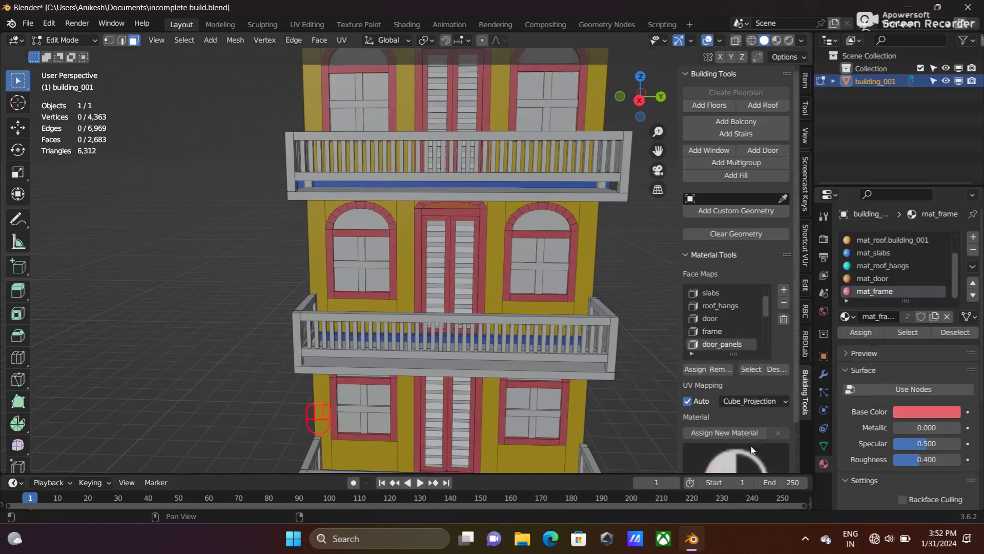
click(715, 428)
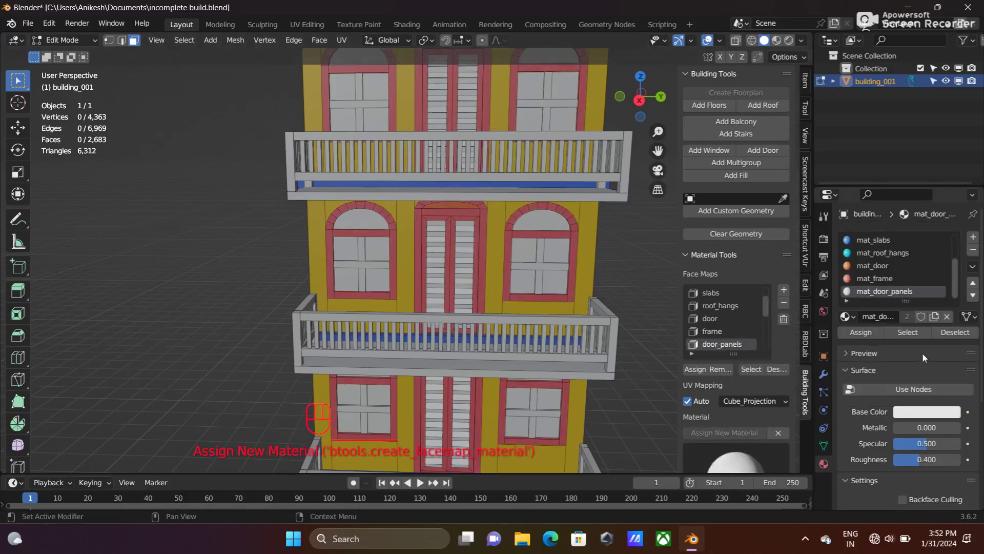
click(932, 412)
mouse_move(899, 276)
mouse_down()
mouse_move(878, 296)
mouse_move(852, 298)
mouse_move(869, 310)
mouse_up()
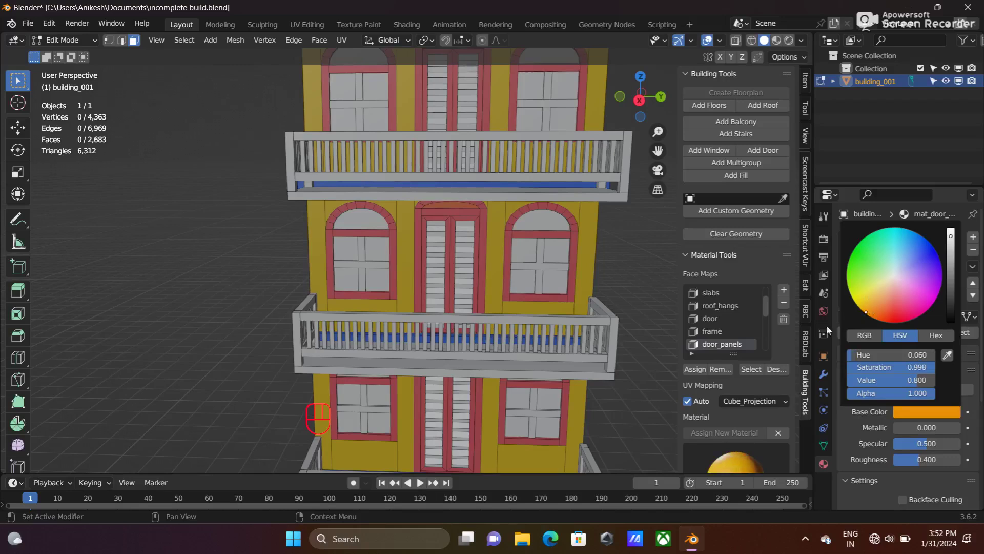
- Assign a new material to the door_panes face map and set its base color to pure red
scroll(718, 337, down, 1)
click(720, 343)
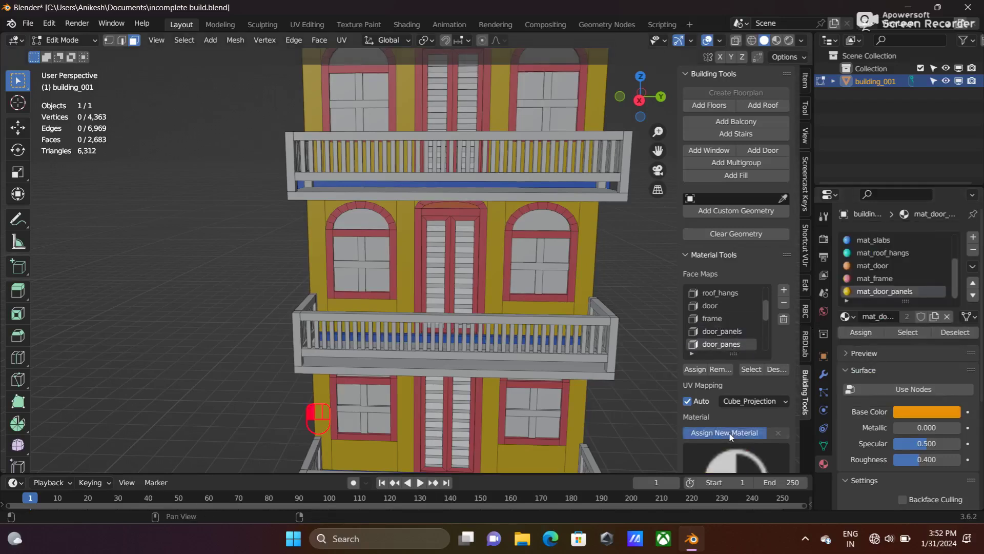
click(736, 432)
click(926, 411)
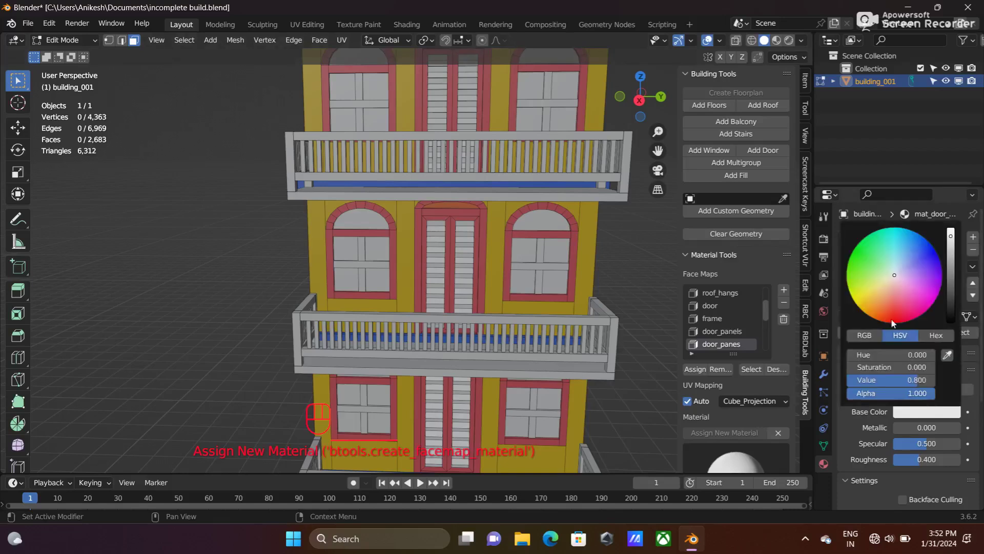
mouse_move(895, 275)
mouse_down()
mouse_move(883, 312)
mouse_move(891, 323)
mouse_up()
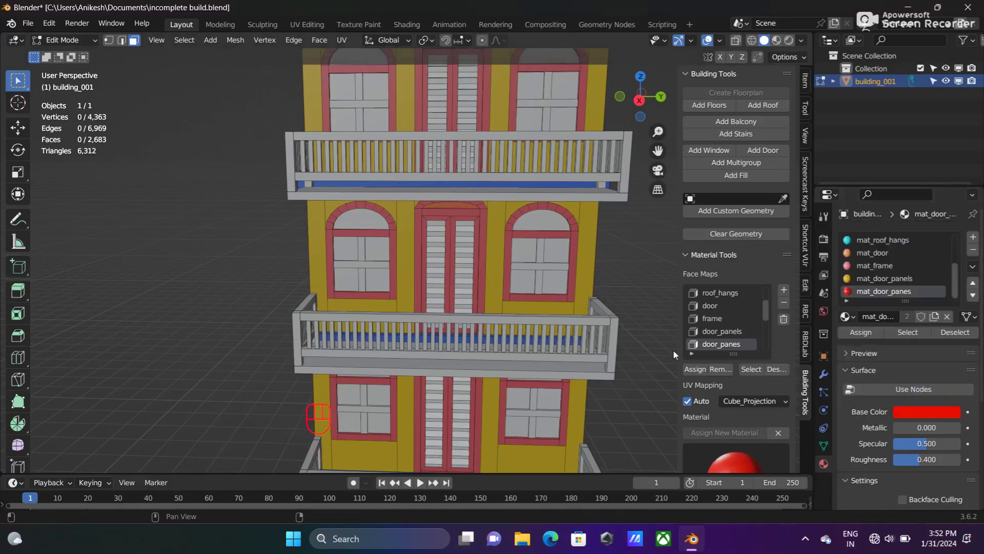
- Assign a new material to the door_louvers face map and set its base color to pure red
scroll(705, 328, down, 1)
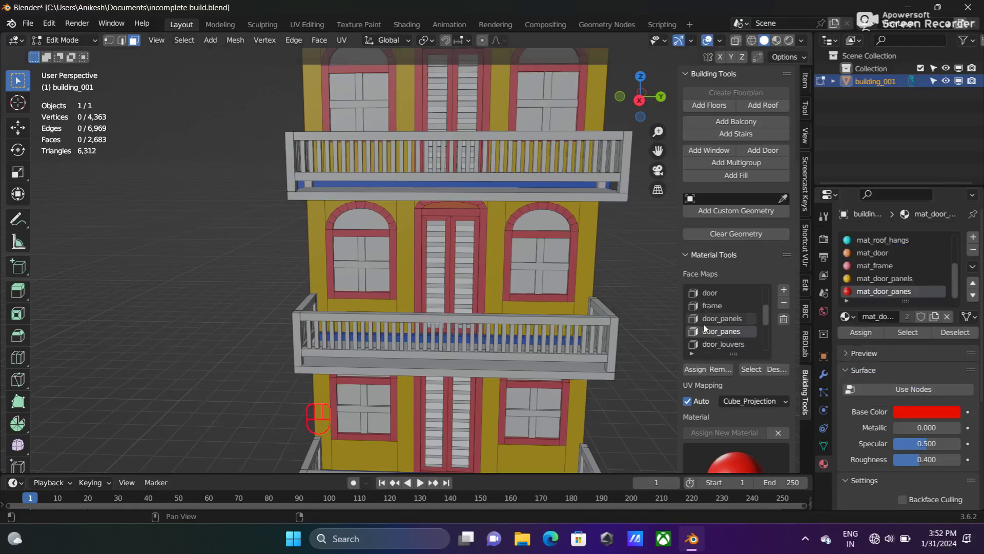
mouse_move(485, 249)
middle_down()
mouse_move(521, 251)
mouse_move(467, 256)
mouse_move(484, 253)
middle_up()
click(725, 346)
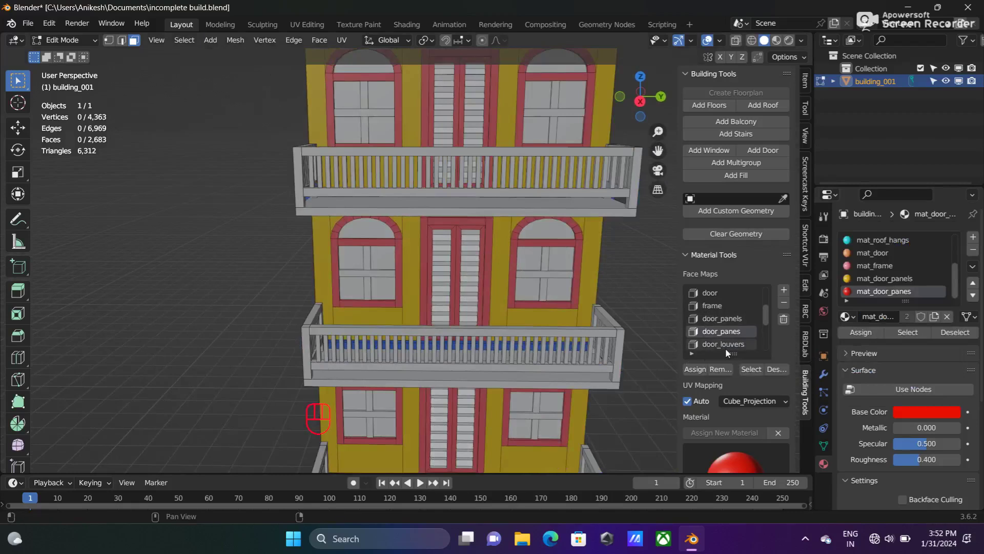
click(715, 434)
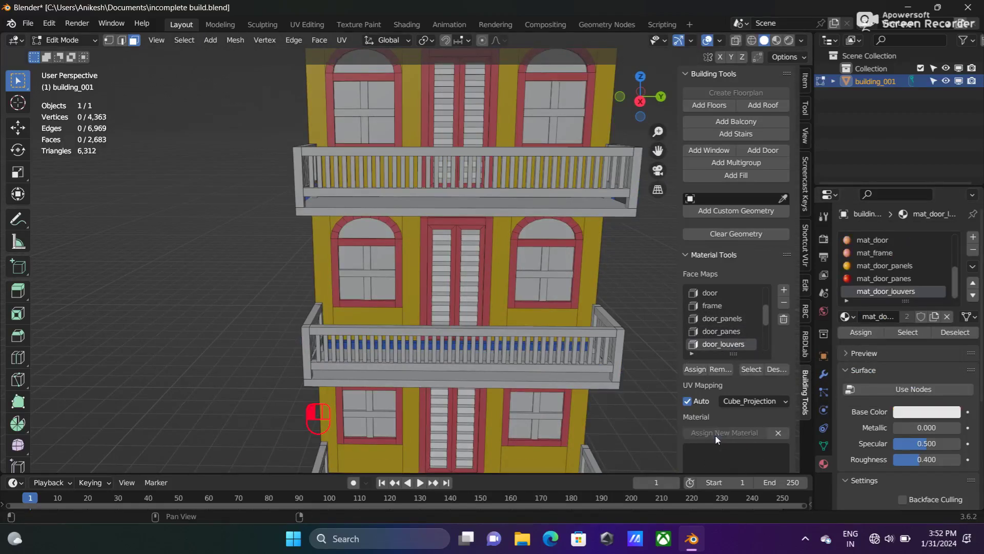
click(922, 413)
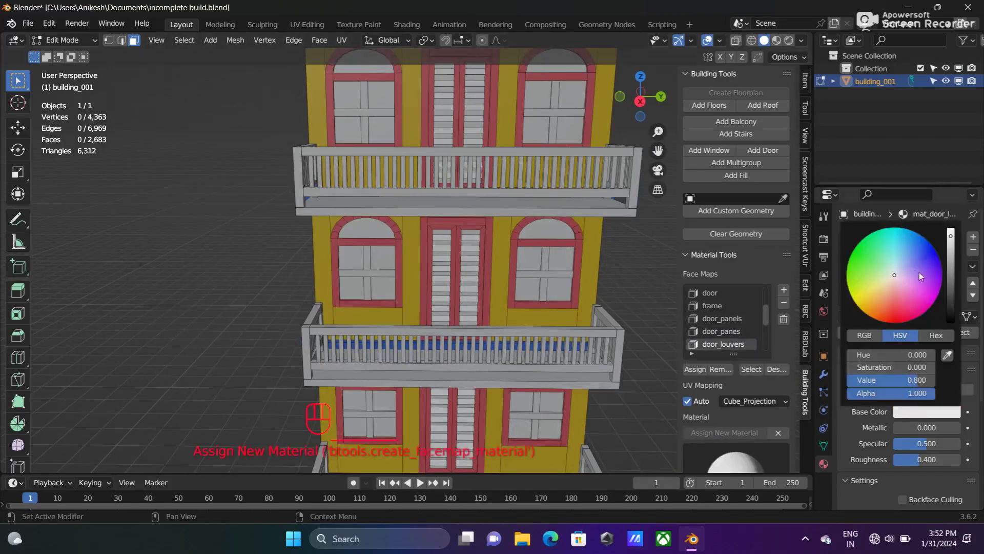
mouse_move(894, 276)
mouse_down()
mouse_move(885, 287)
mouse_move(892, 322)
mouse_up()
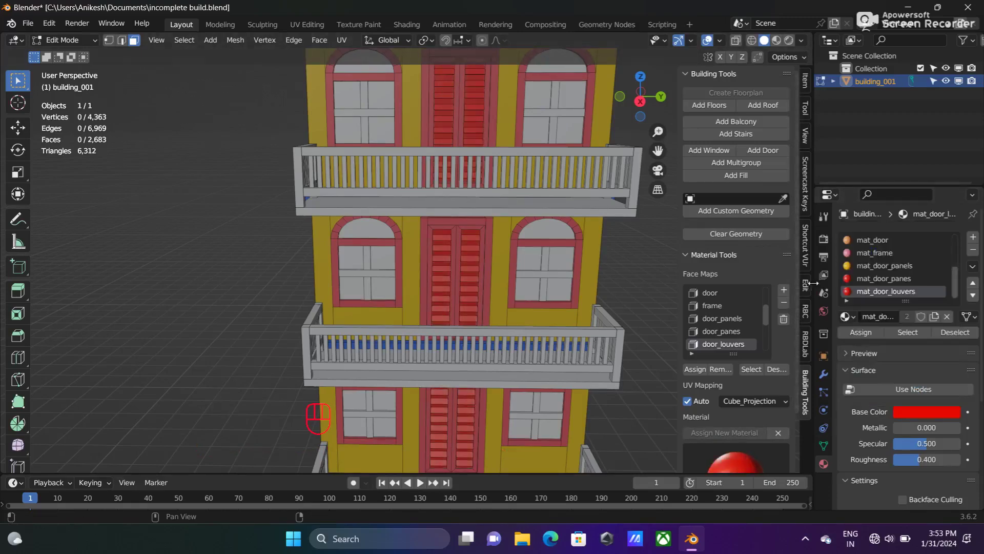
- Assign a new material to the window face map and set its base color to light peach orange
scroll(731, 333, down, 1)
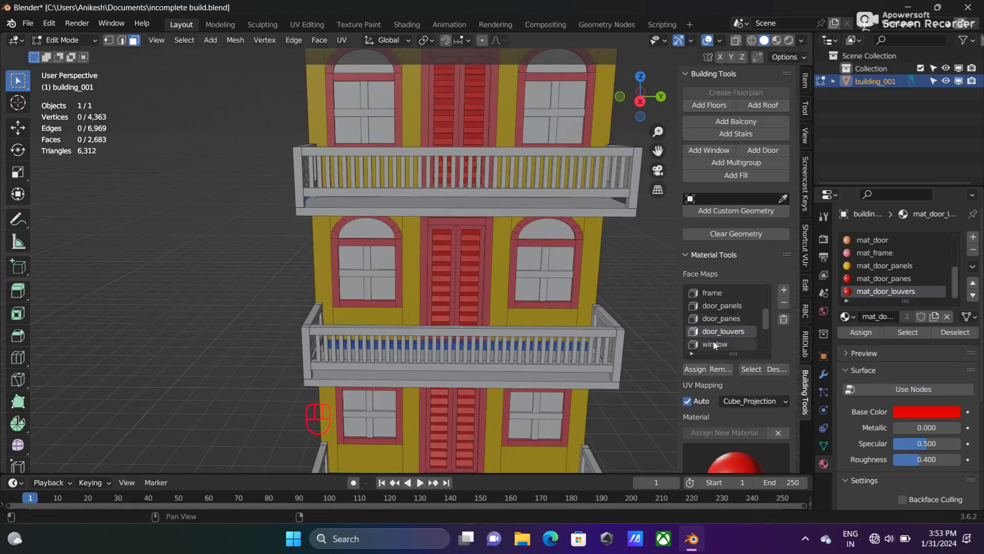
click(715, 344)
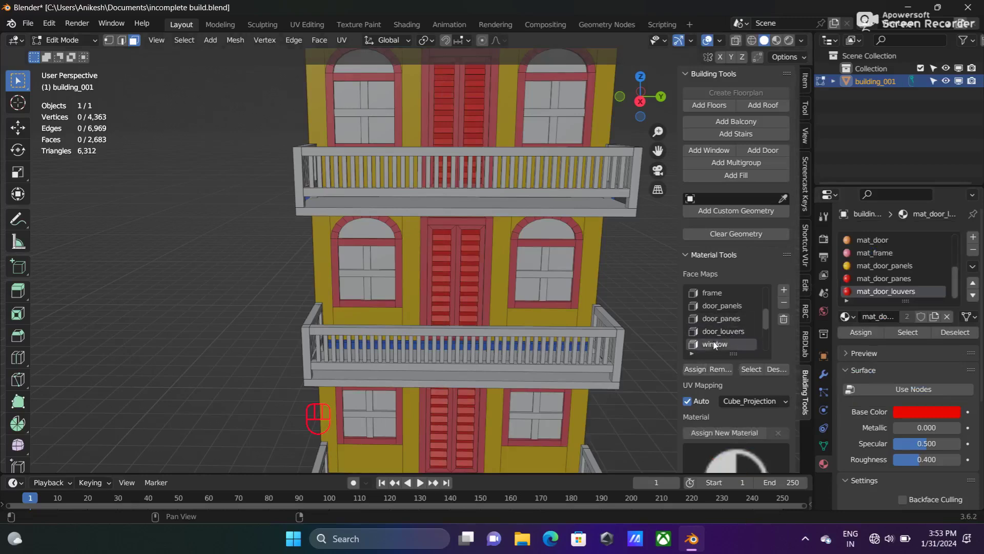
click(725, 432)
click(926, 412)
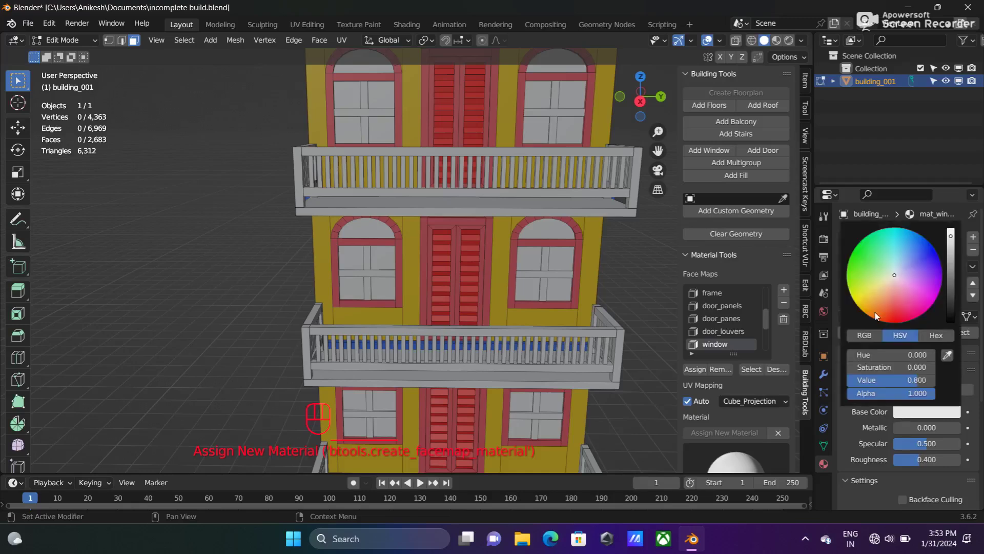
mouse_move(896, 278)
mouse_down()
mouse_move(915, 284)
mouse_move(885, 296)
mouse_up()
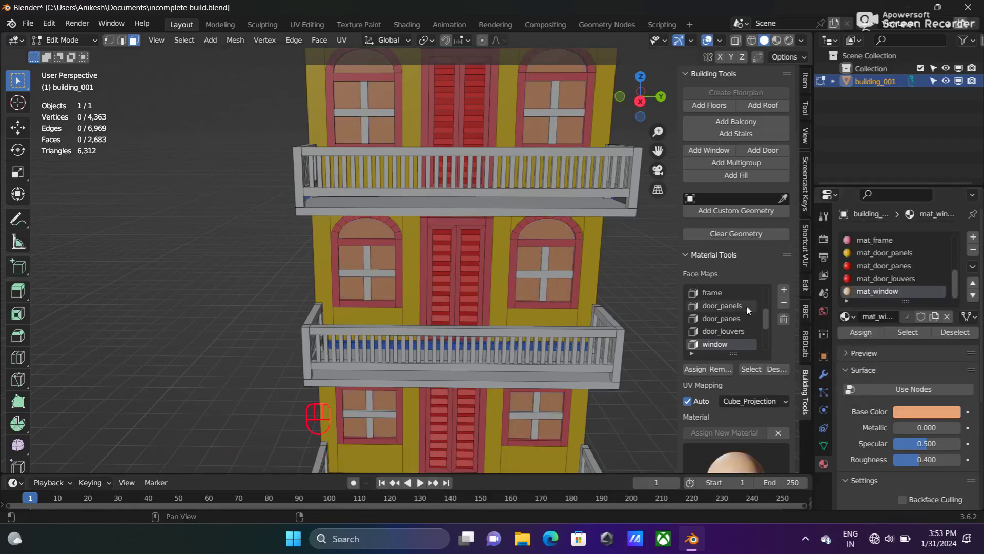
- Assign a new material to the window_bars face map with a cyan base color, hue about 0.521 and saturation about 0.980
mouse_move(551, 292)
middle_down()
mouse_move(618, 279)
mouse_move(493, 289)
mouse_move(566, 287)
middle_up()
scroll(728, 328, down, 1)
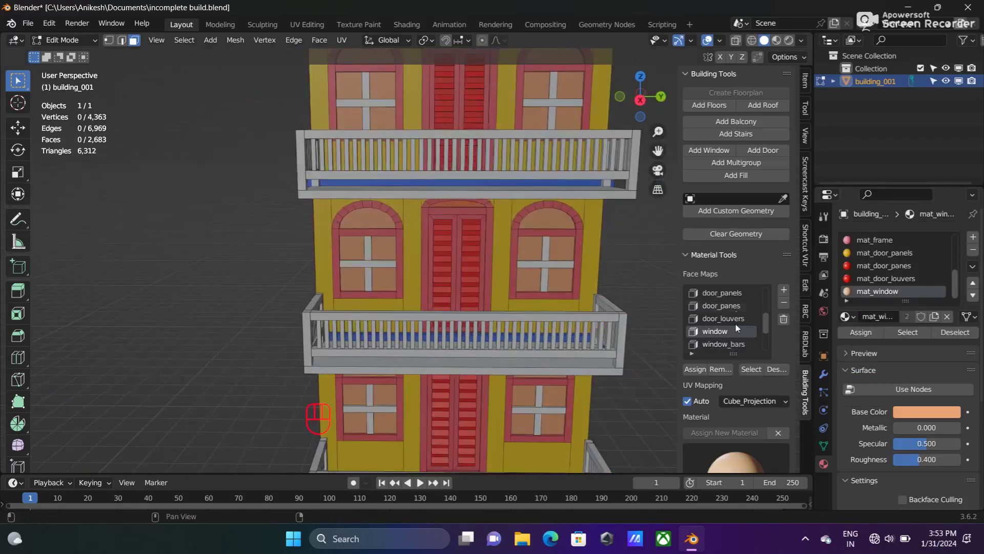
click(722, 345)
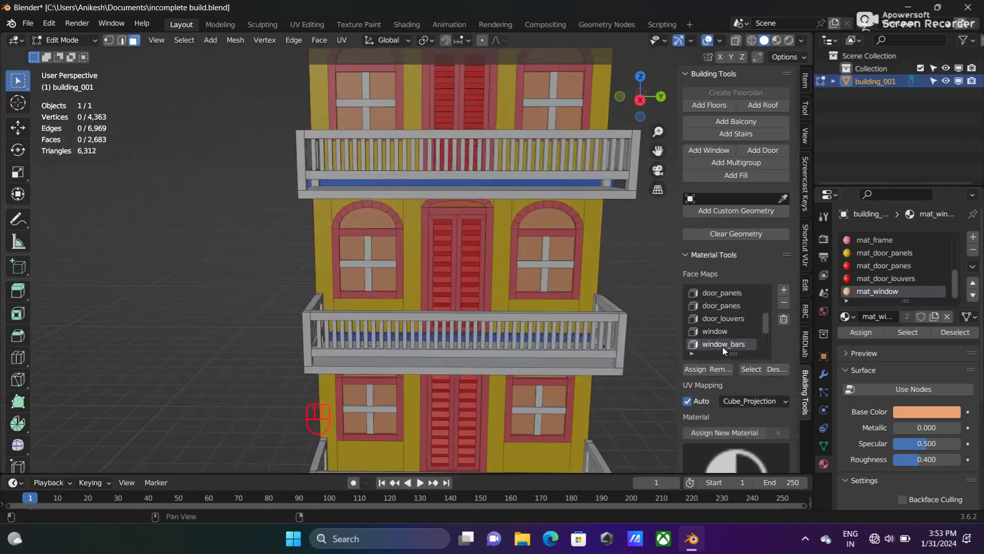
click(727, 431)
click(915, 410)
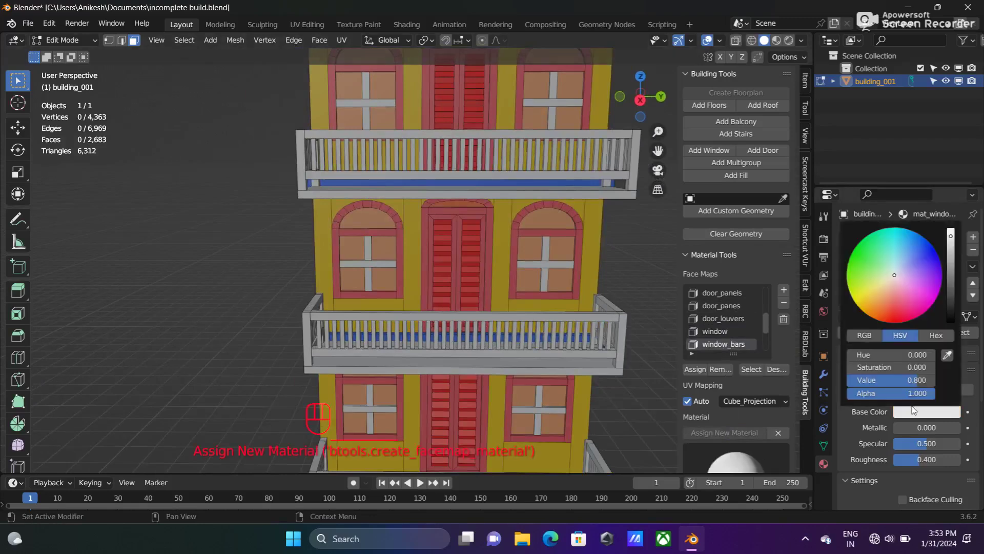
click(894, 274)
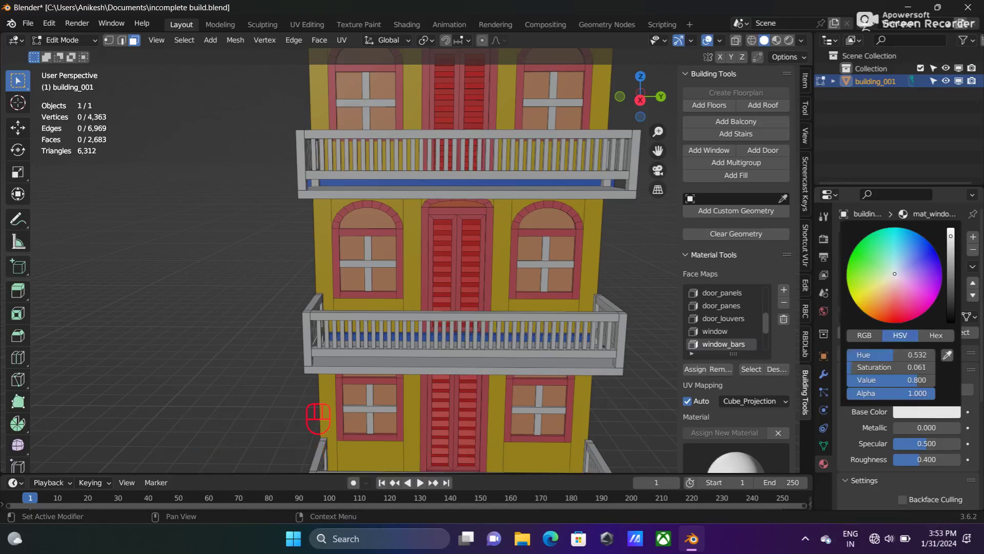
drag(895, 274, 897, 236)
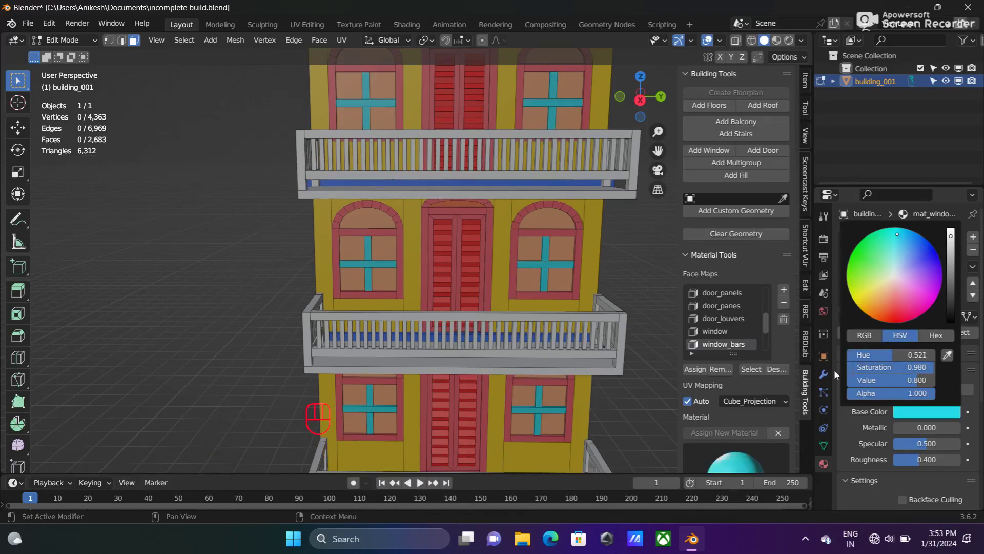
- Assign a new material to the window_louvers face map
scroll(737, 335, down, 1)
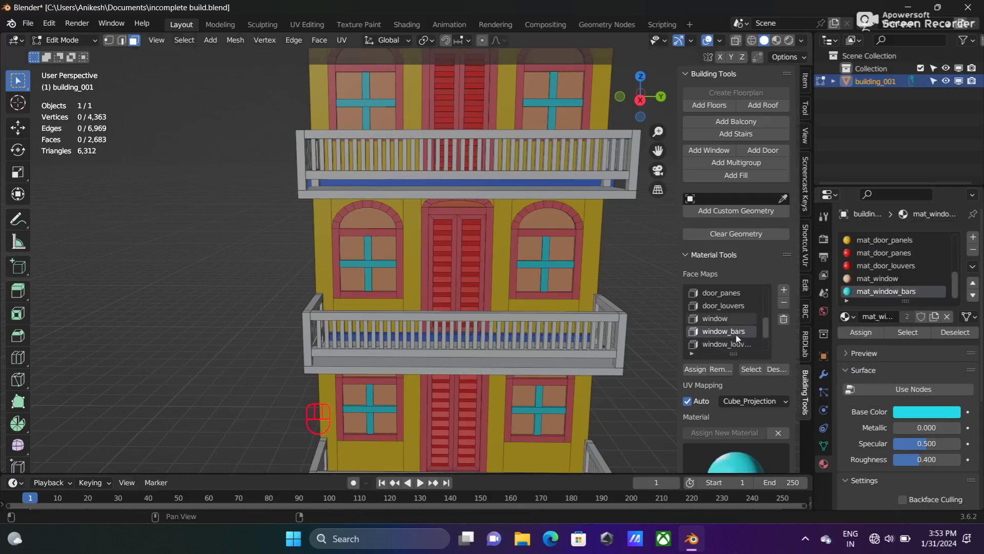
click(739, 343)
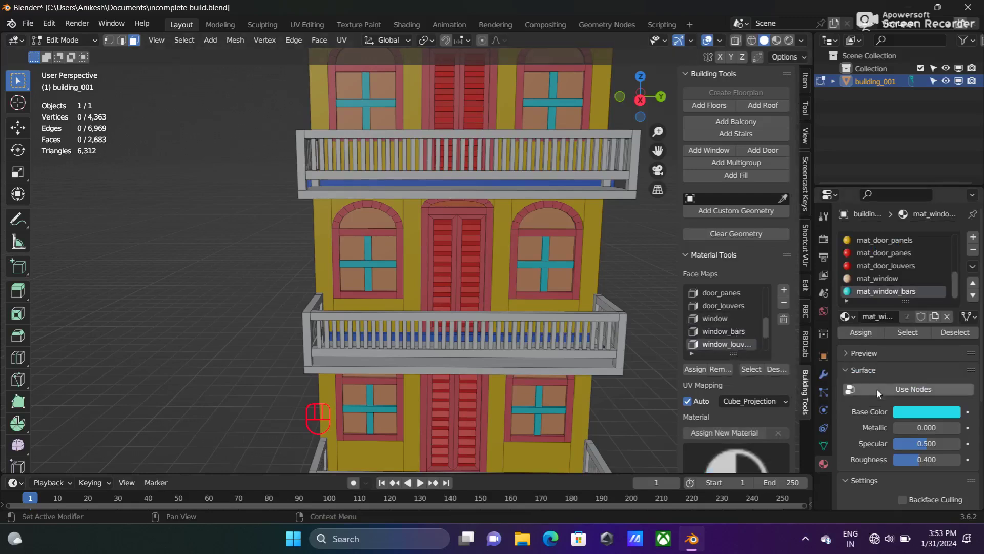
click(729, 432)
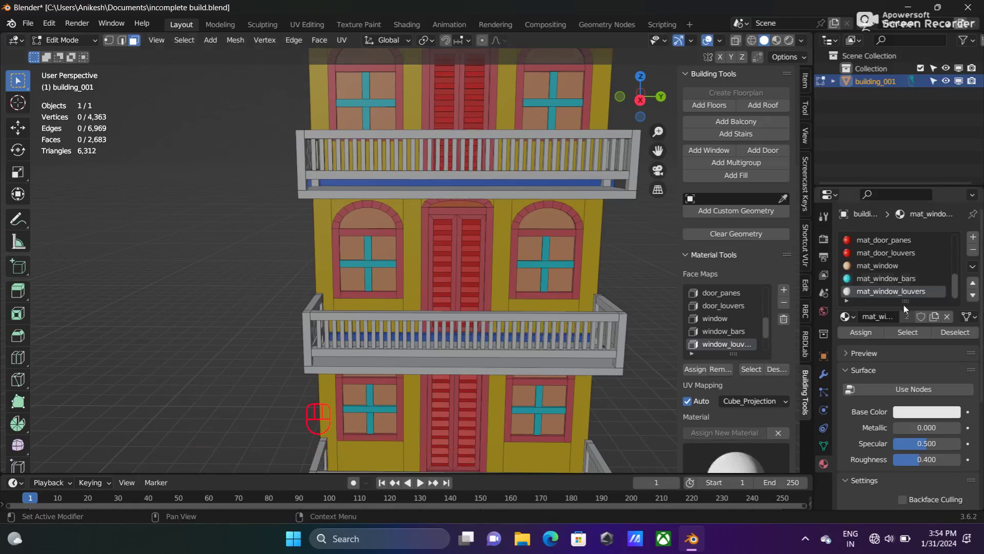
- Try to reuse the mat_window_bars hex color as the base color of mat_window_louvers
click(938, 414)
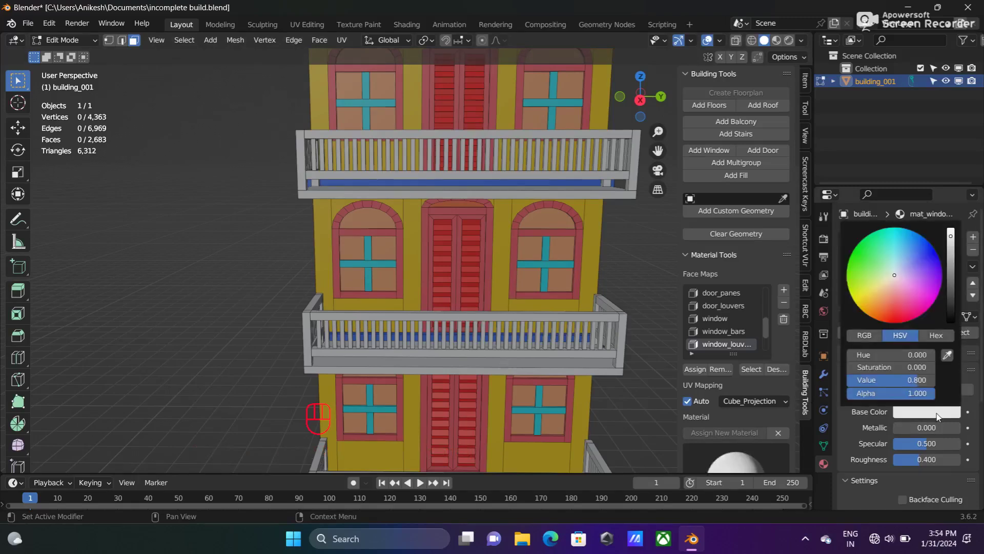
click(893, 277)
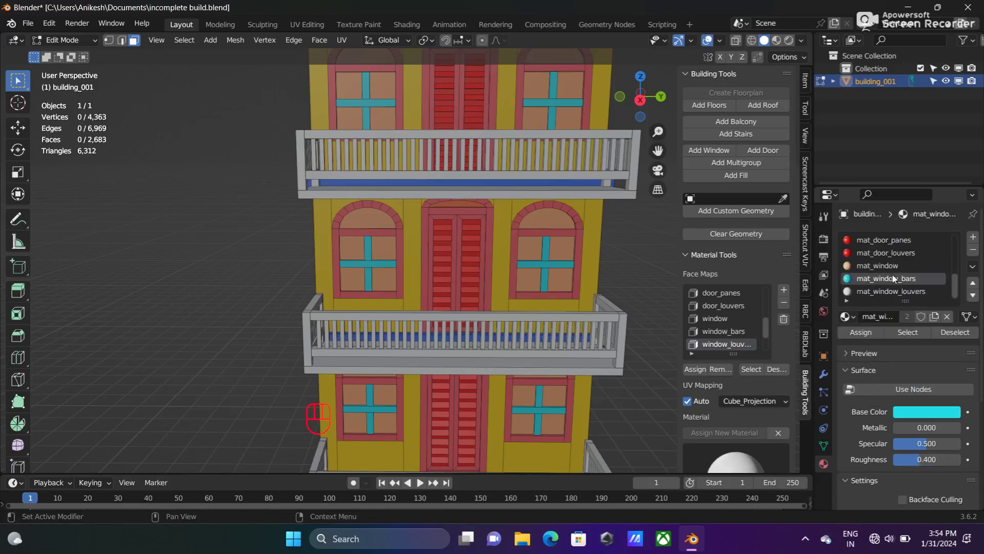
click(910, 411)
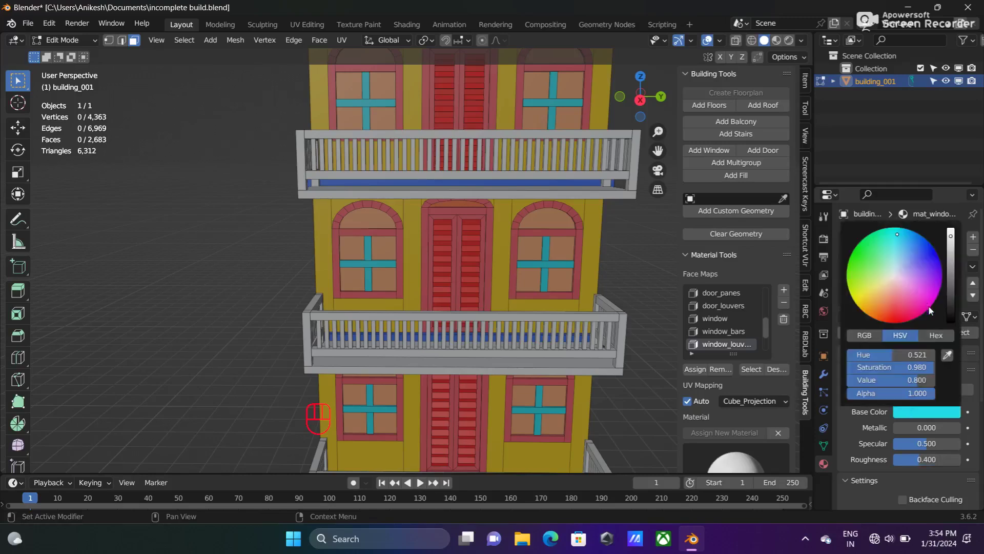
click(934, 336)
click(897, 355)
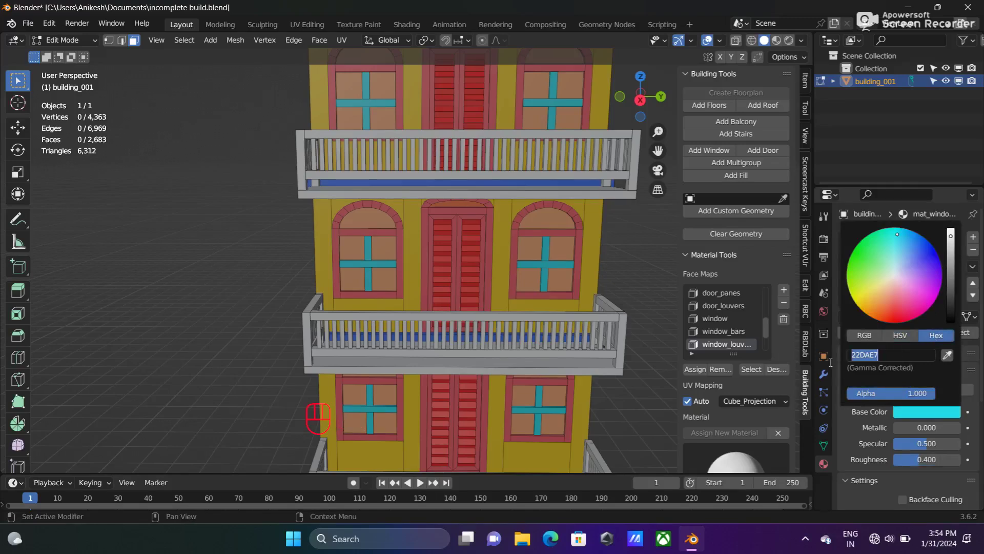
click(842, 421)
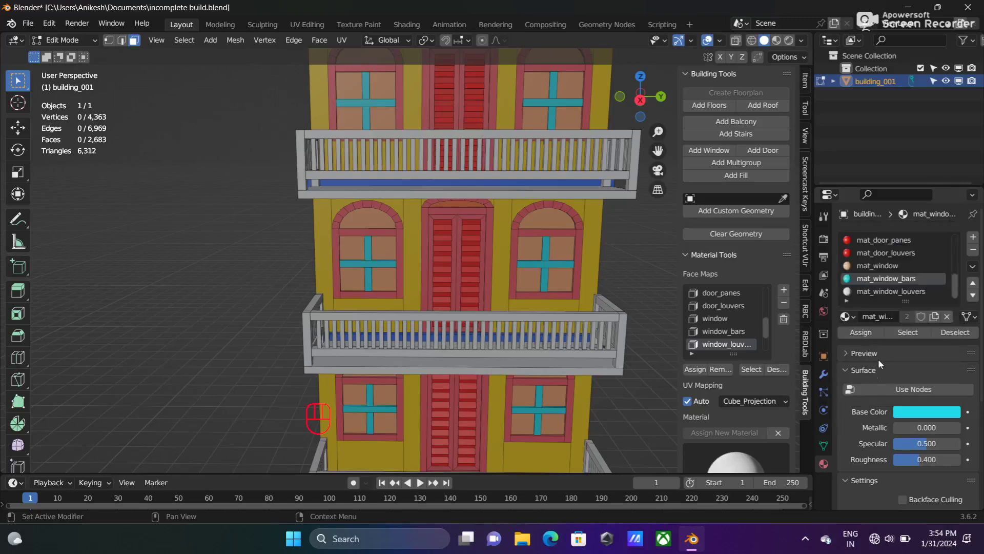
click(871, 291)
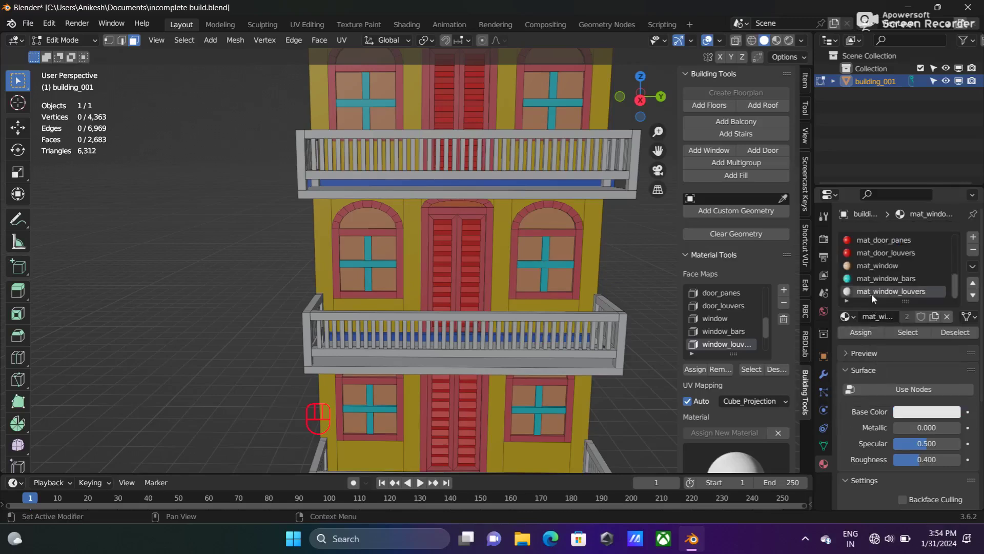
click(922, 412)
click(900, 351)
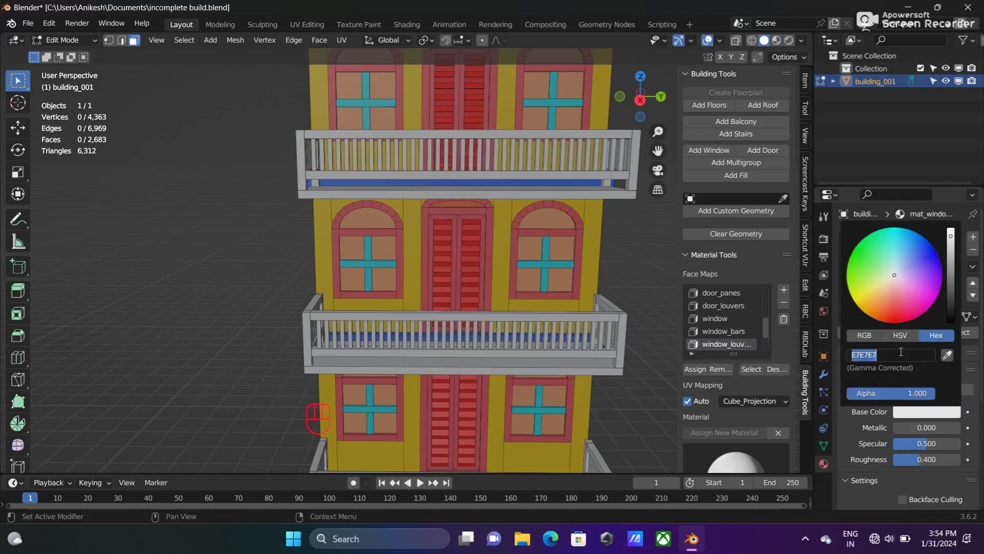
key(BackSpace)
key(Escape)
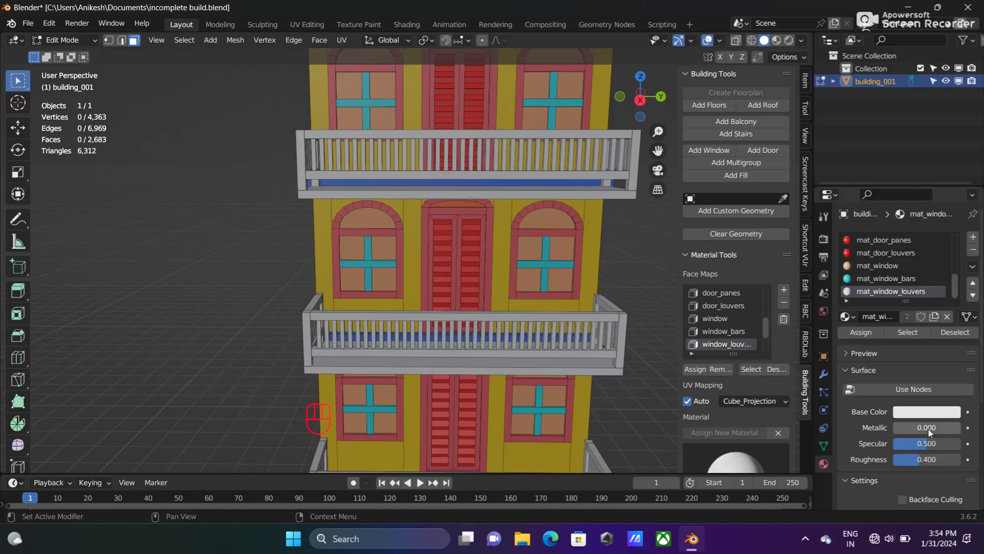
- Set the base color of the mat_window_louvers material to sky blue
click(923, 413)
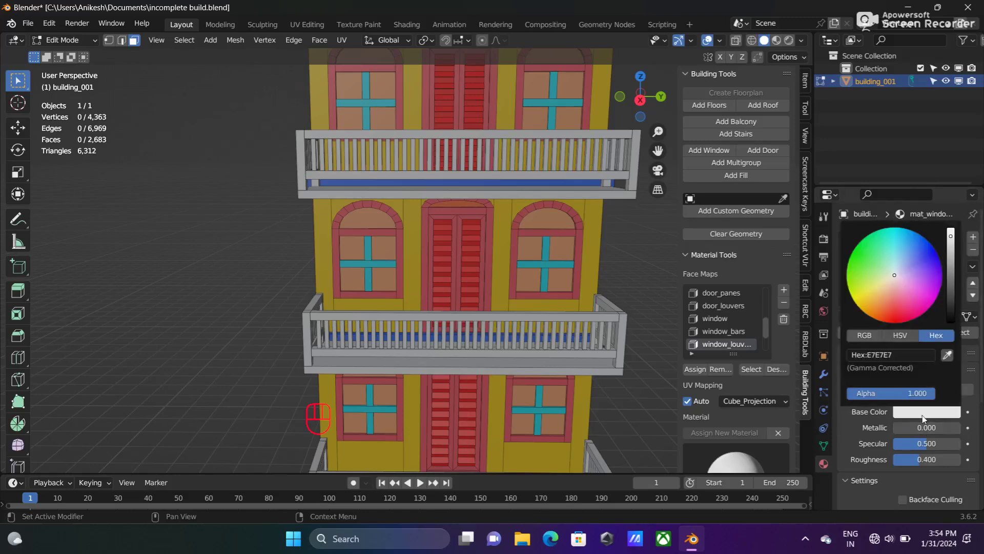
click(893, 272)
drag(894, 272, 906, 235)
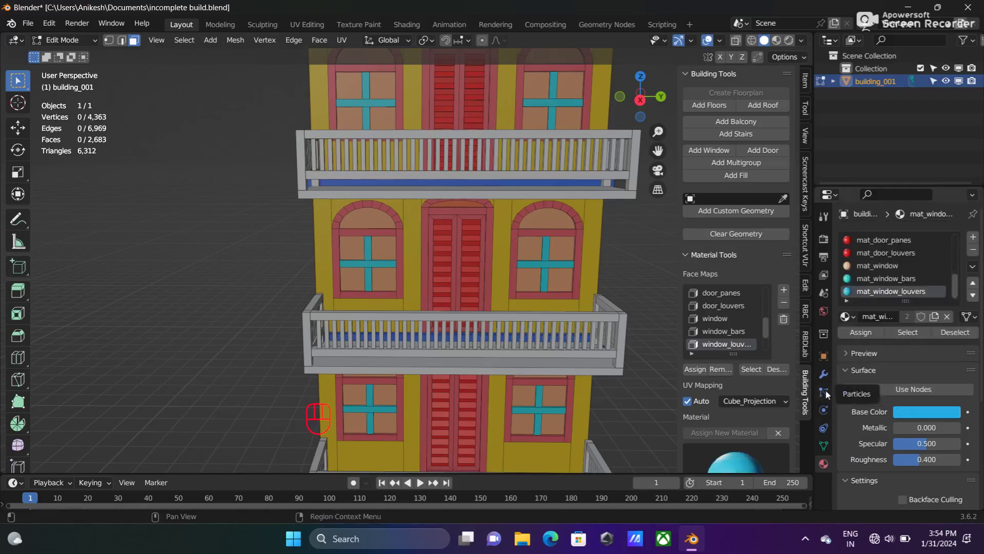
- Assign a new material to the balcony face map and set its base color to magenta pink
scroll(735, 346, down, 1)
click(735, 344)
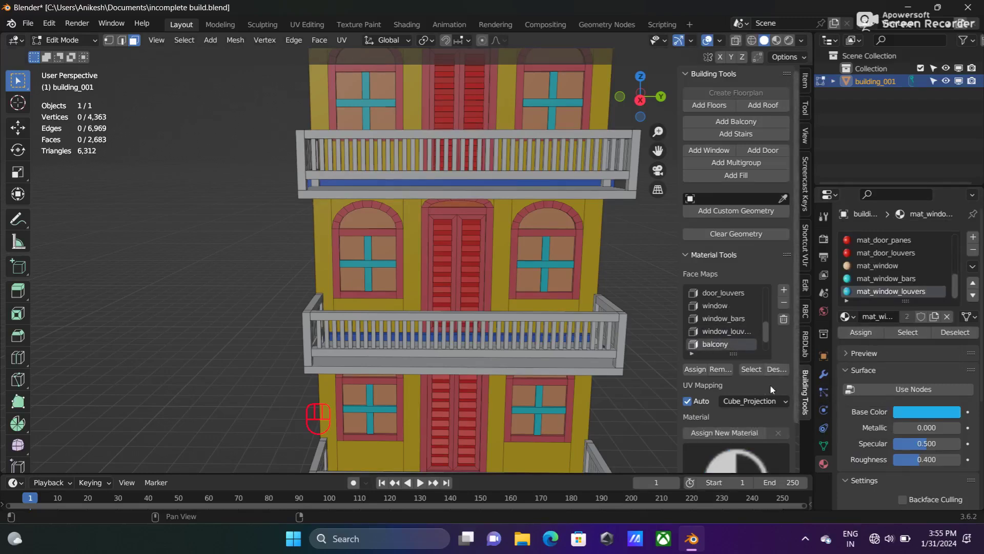
click(734, 434)
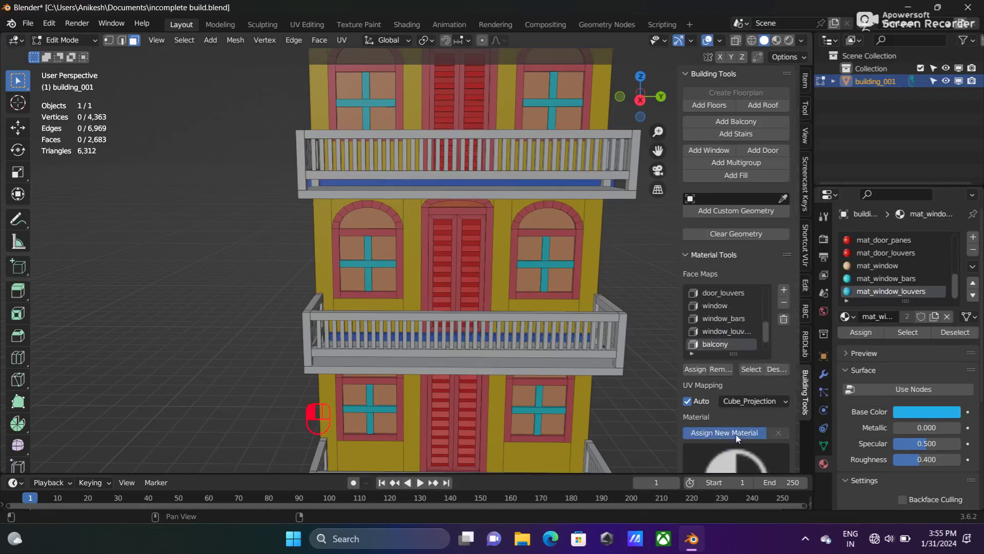
click(904, 412)
drag(894, 276, 923, 313)
- Assign a new material to the railing_posts face map and set its base color to bright yellow
middle_drag(615, 292, 699, 303)
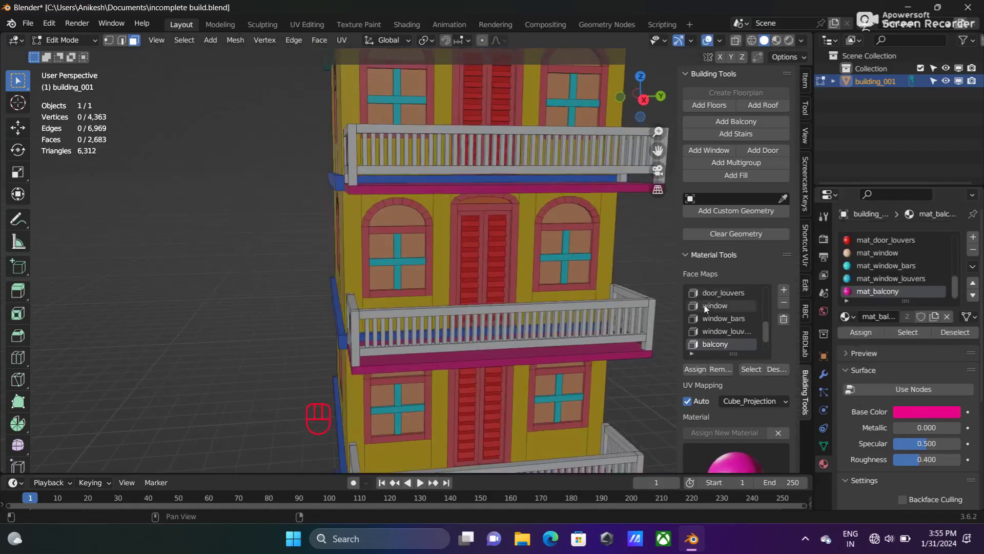
scroll(709, 317, down, 1)
click(723, 341)
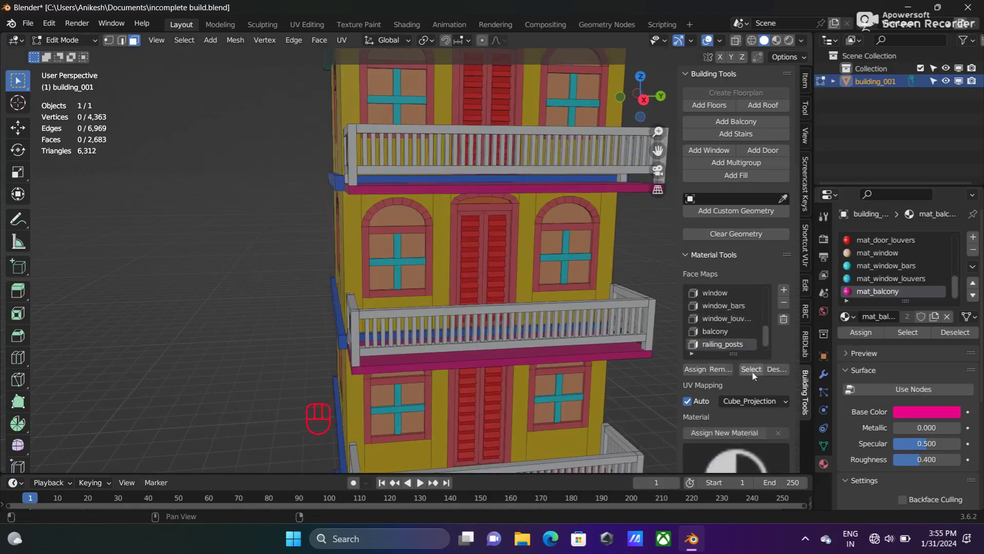
click(736, 433)
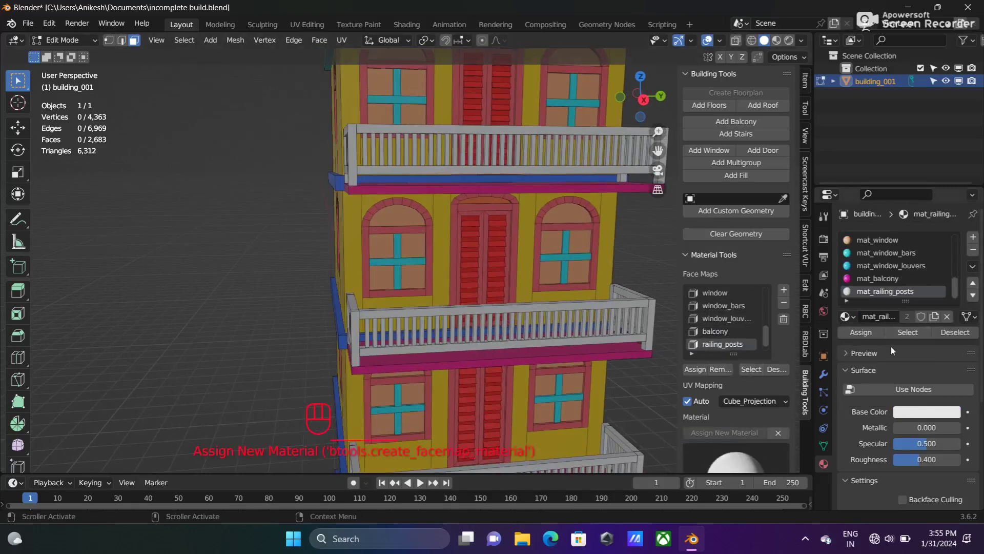
click(921, 416)
mouse_move(894, 275)
mouse_down()
mouse_move(852, 296)
mouse_move(856, 303)
mouse_up()
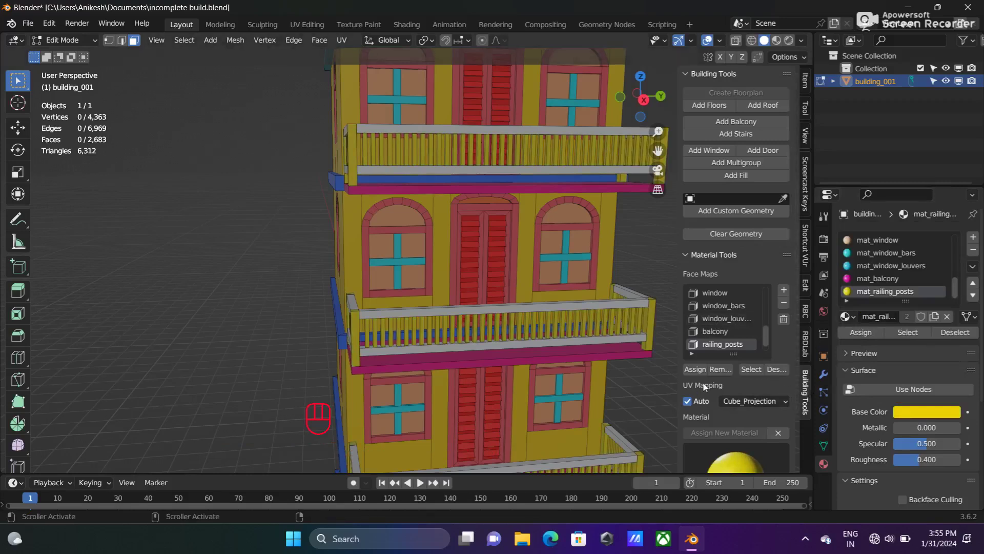
- Assign a new material to the railing_rails face map and set its base color to yellow
scroll(742, 343, down, 1)
click(730, 345)
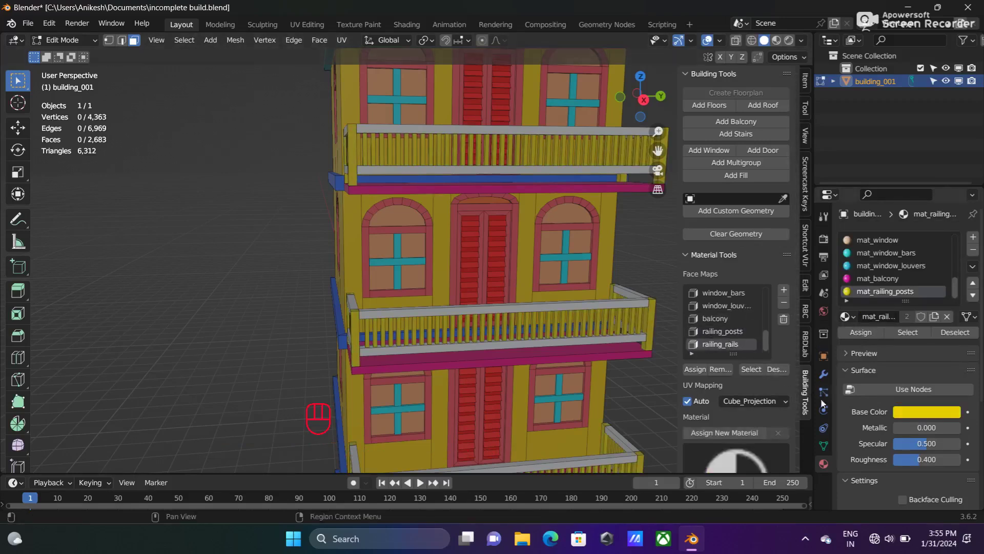
click(706, 434)
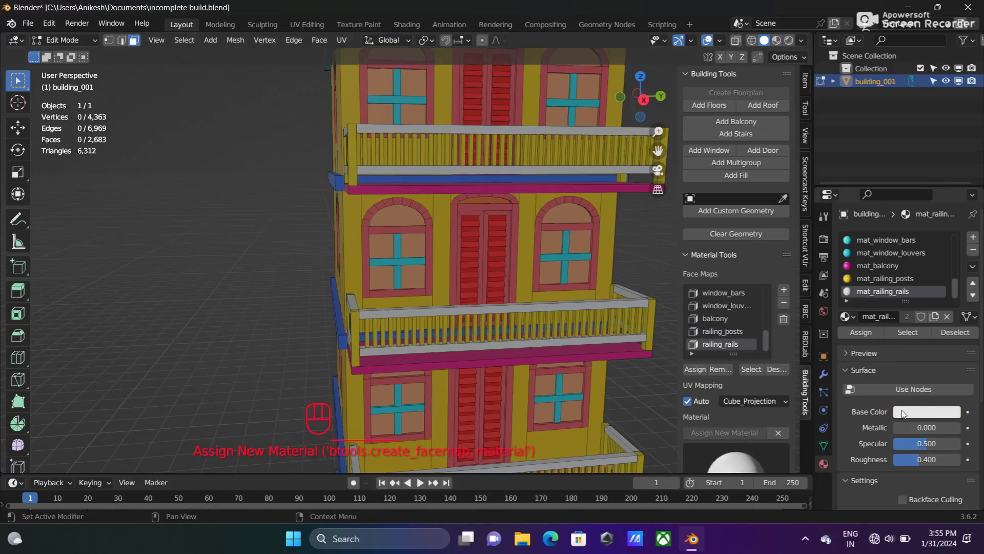
click(903, 413)
drag(897, 275, 854, 302)
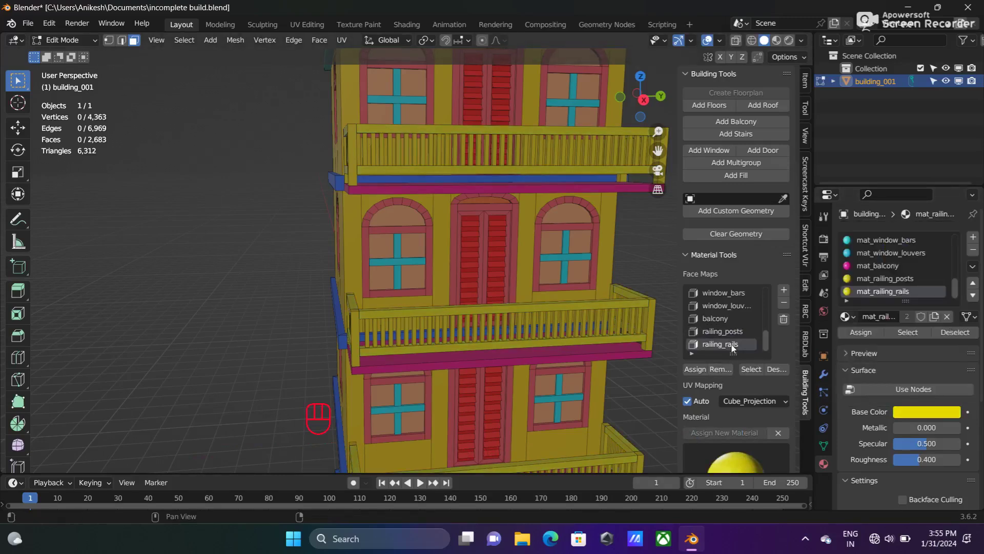
- Examine the colored building from the front, covering its full height from roof to ground floor
middle_drag(644, 233, 618, 277)
middle_drag(557, 285, 465, 280)
scroll(472, 272, down, 4)
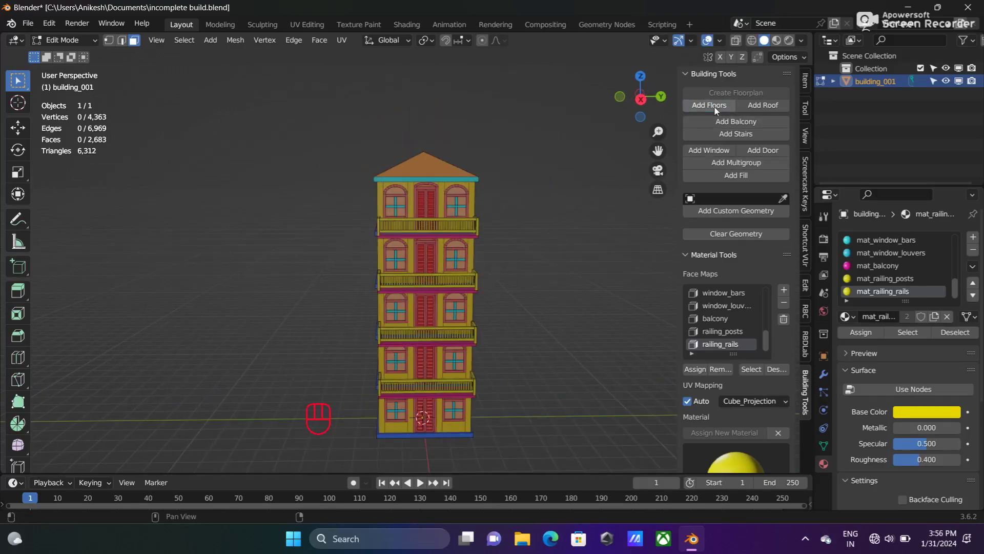
mouse_move(487, 322)
middle_down()
mouse_move(529, 323)
mouse_move(478, 321)
middle_up()
scroll(489, 391, up, 1)
scroll(516, 406, down, 1)
shift+middle_drag(524, 402, 545, 327)
scroll(555, 322, up, 1)
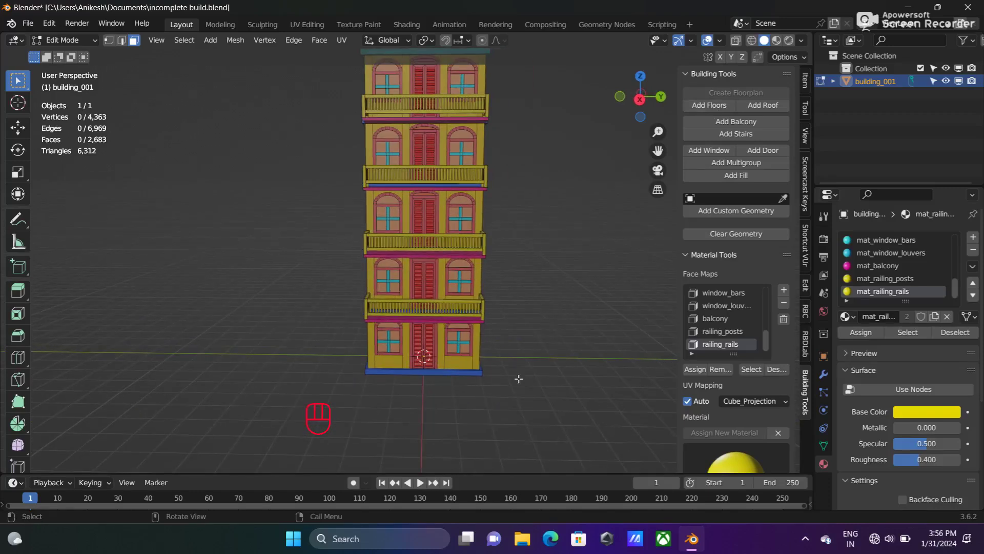
key(shift+a)
click(467, 354)
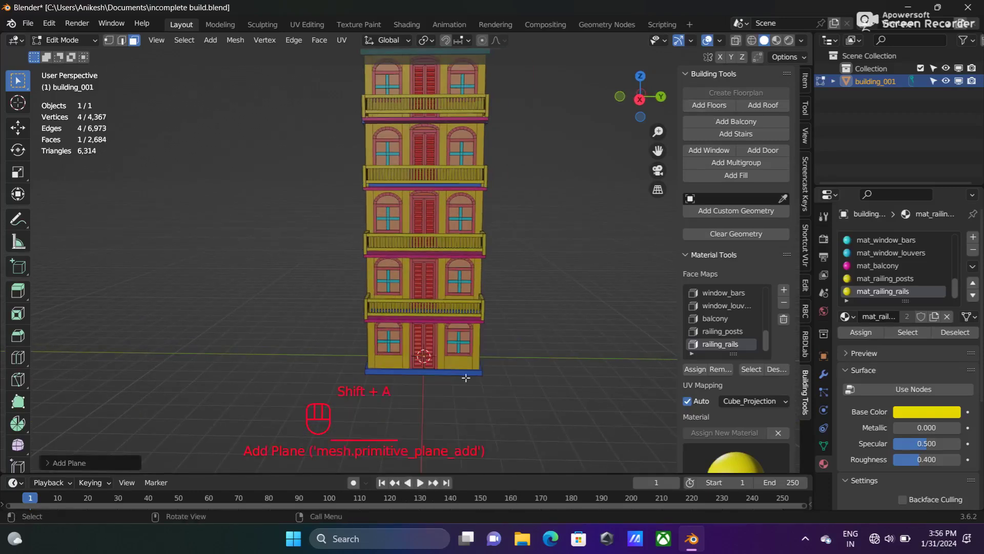
key(a)
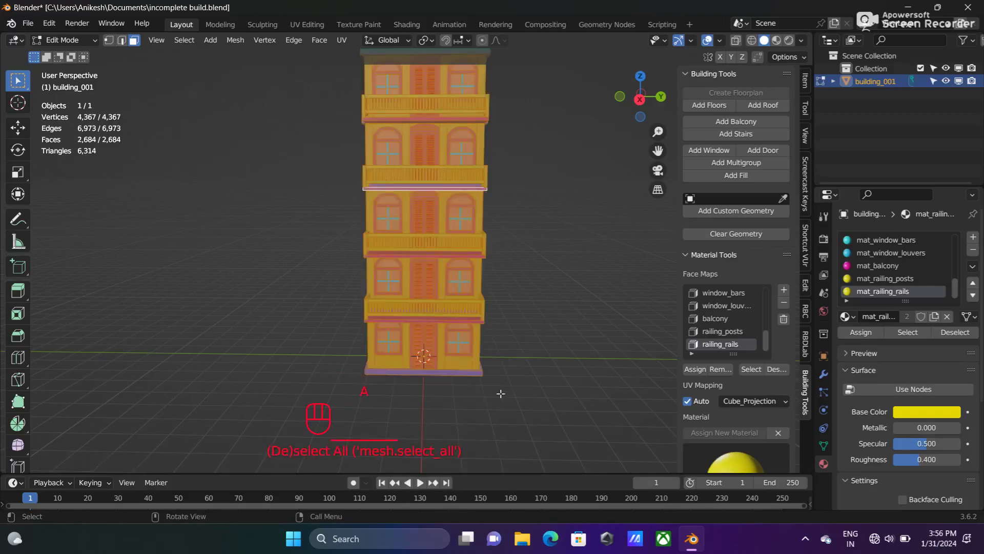
click(500, 393)
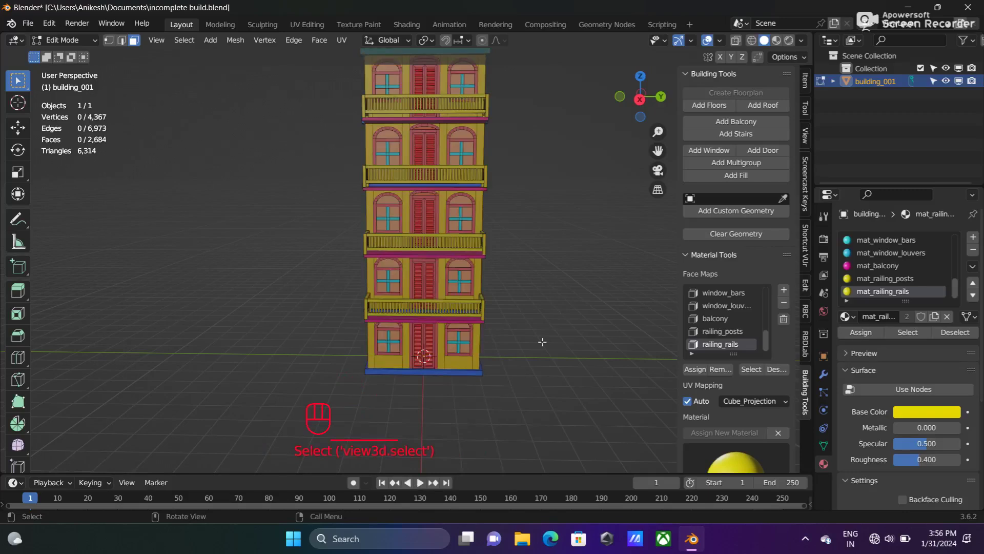
key(ctrl+z)
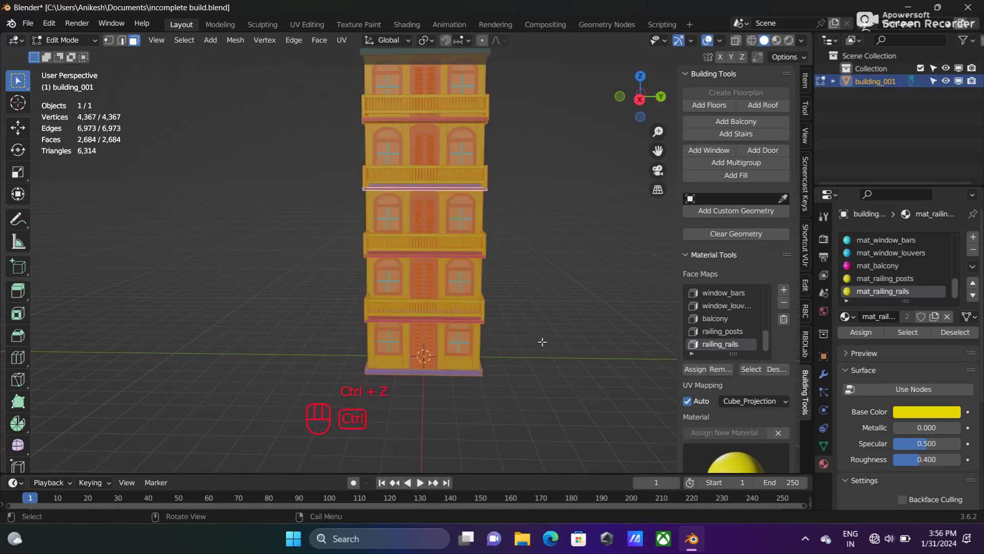
key(ctrl+z)
key(ctrl+z)
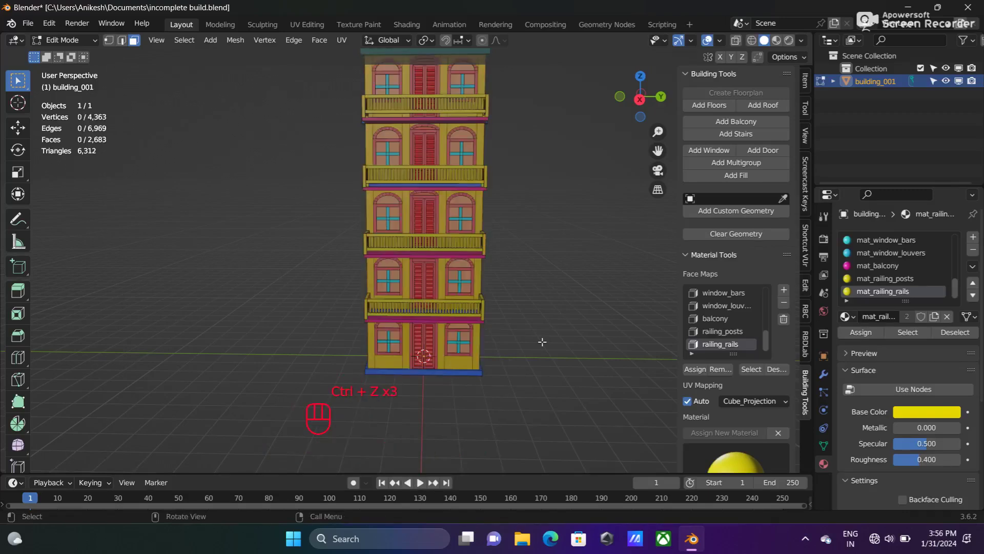
- Return the building to Object Mode and apply Shade Smooth to it
key(Tab)
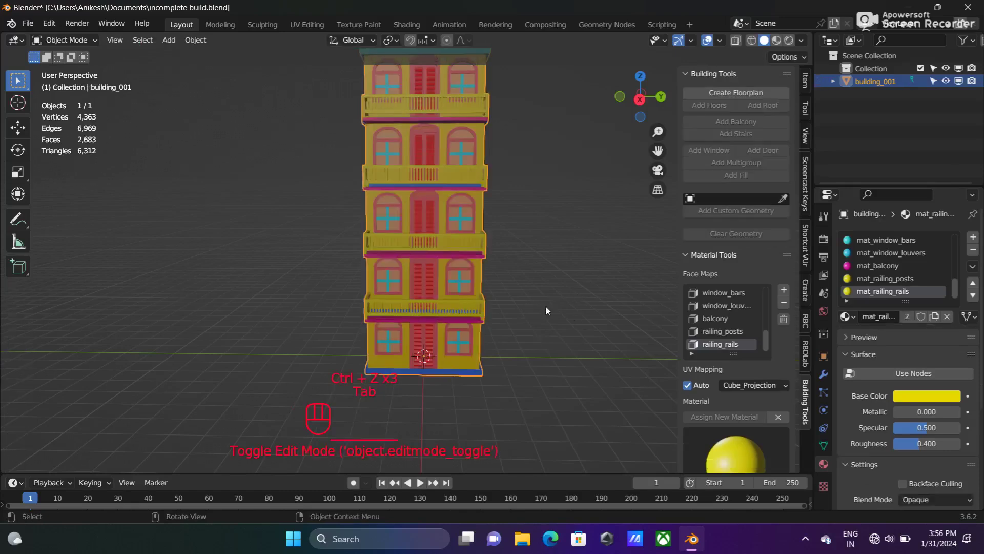
scroll(534, 256, down, 2)
middle_drag(536, 254, 453, 226)
scroll(449, 167, up, 3)
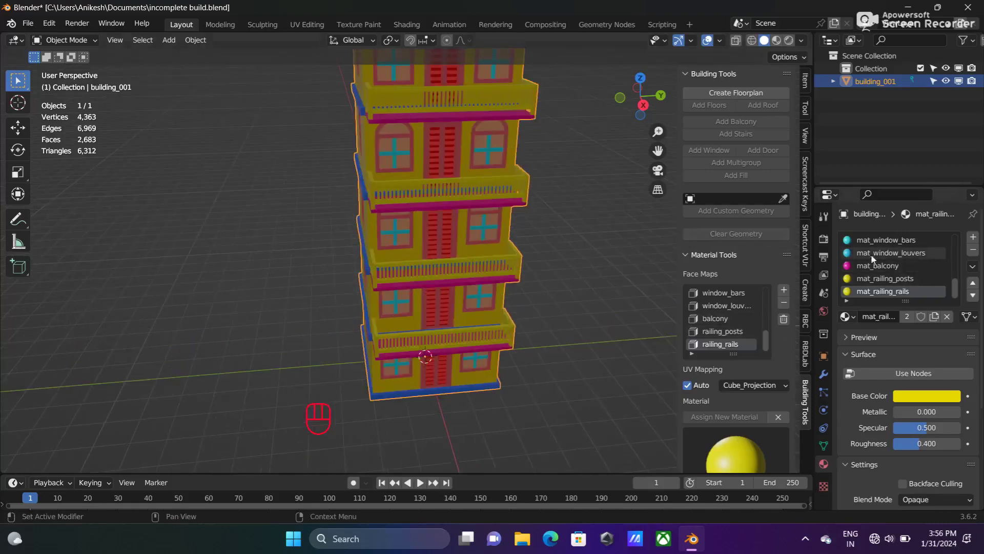
click(823, 219)
scroll(562, 234, up, 1)
middle_drag(595, 210, 550, 282)
right_click(408, 156)
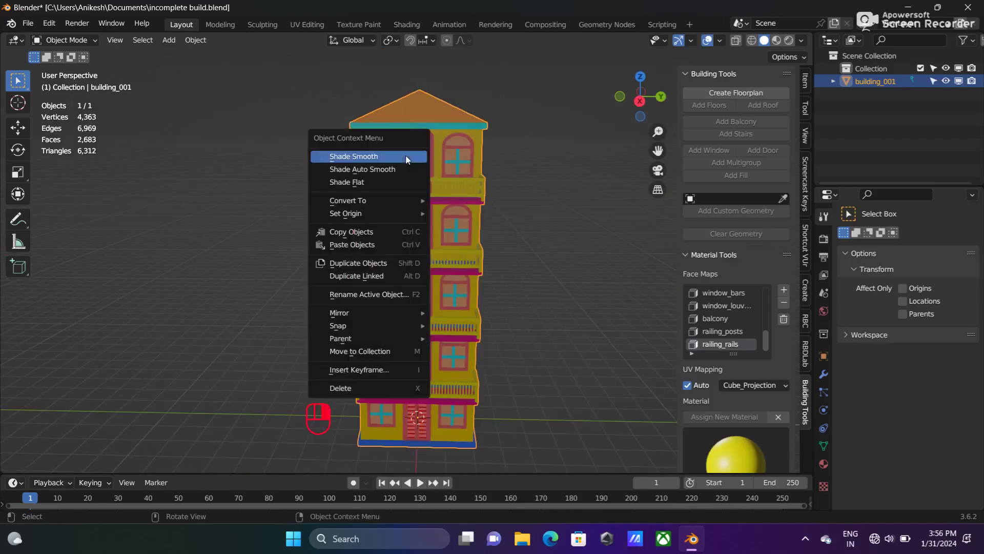
click(372, 162)
- Hide the sidebar, add a plane at the building's base and scale it up until it extends beyond the building on all sides
middle_drag(380, 171, 492, 191)
scroll(537, 202, up, 4)
scroll(493, 191, down, 3)
scroll(508, 248, down, 1)
middle_drag(474, 257, 435, 251)
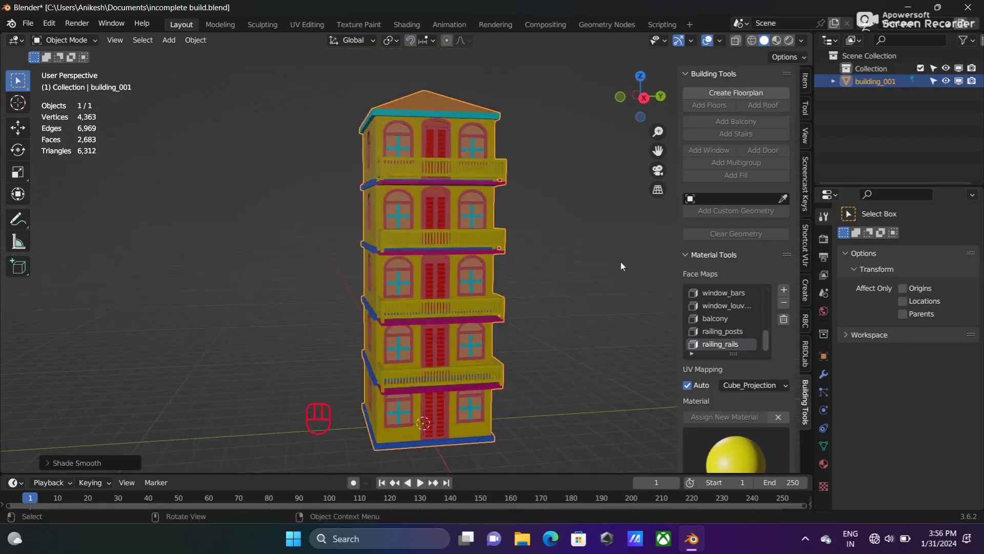
key(n)
mouse_move(547, 309)
middle_down()
mouse_move(323, 320)
mouse_move(535, 316)
middle_up()
key(shift+a)
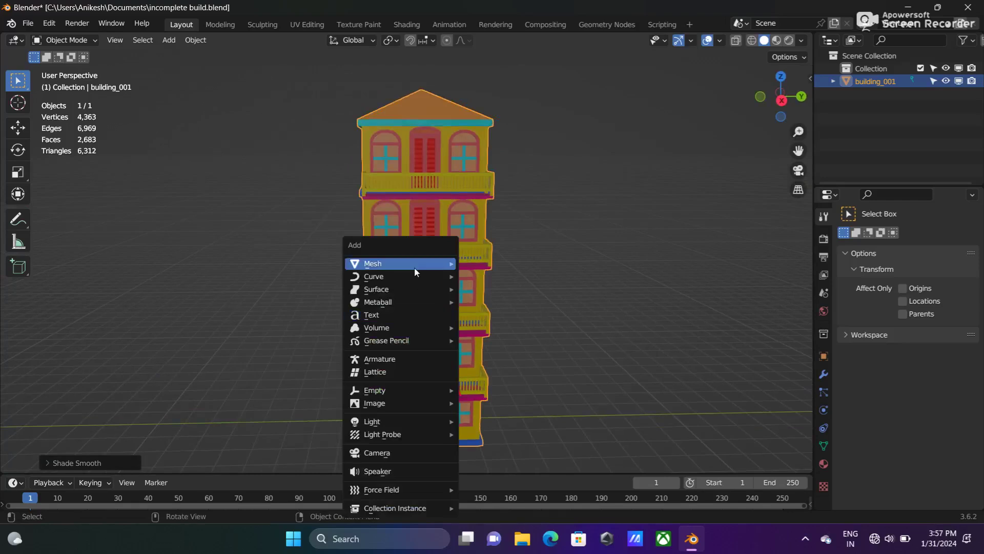
mouse_move(405, 263)
click(487, 264)
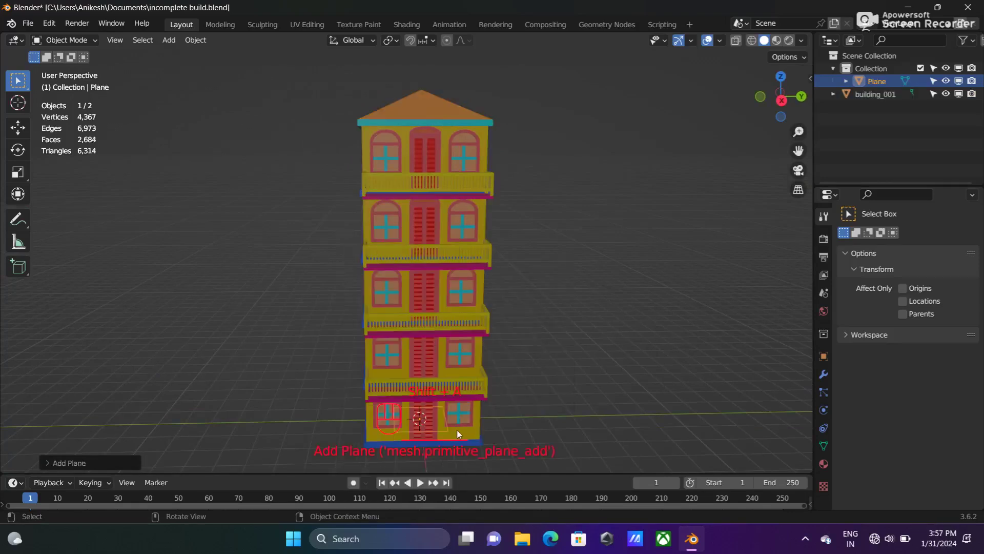
key(s)
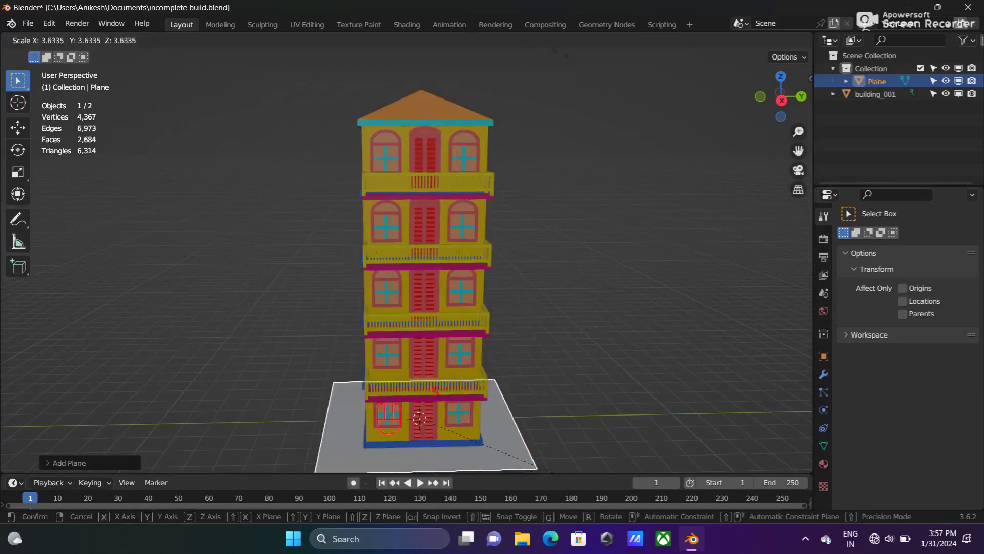
click(569, 65)
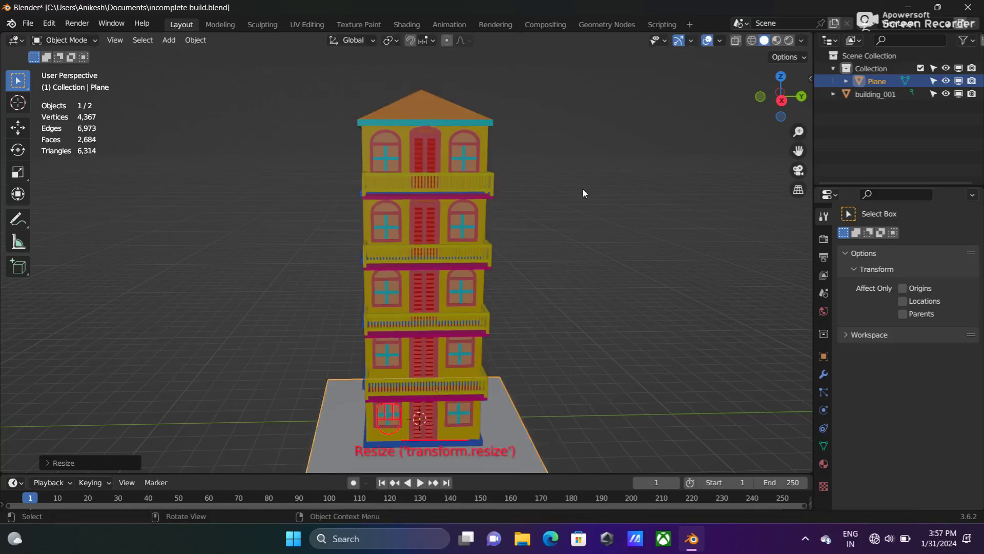
- Enter Edit Mode on the plane and extrude its face upward by about 0.2 m into a slab
scroll(583, 274, down, 3)
middle_drag(510, 345, 509, 343)
scroll(507, 342, up, 2)
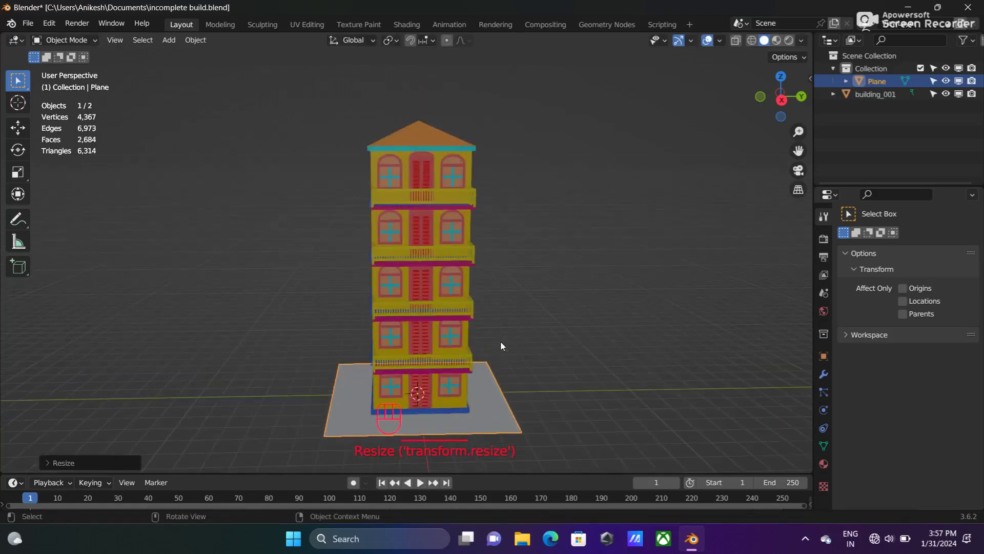
scroll(502, 340, up, 3)
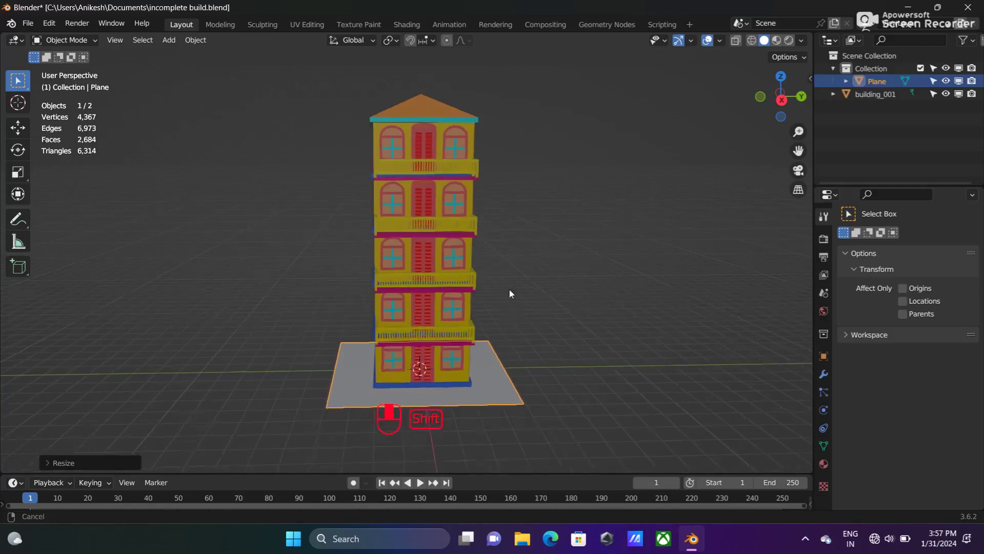
key(Tab)
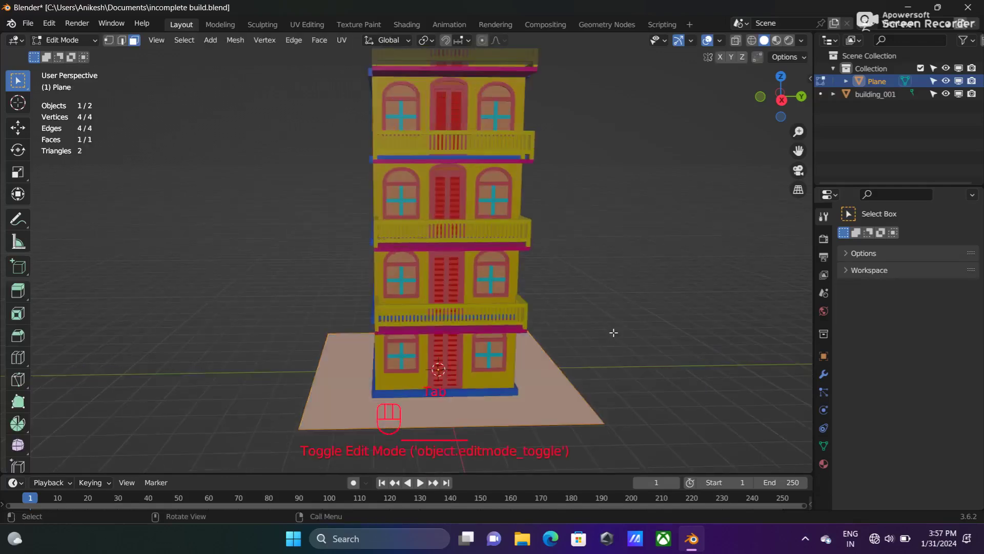
key(e)
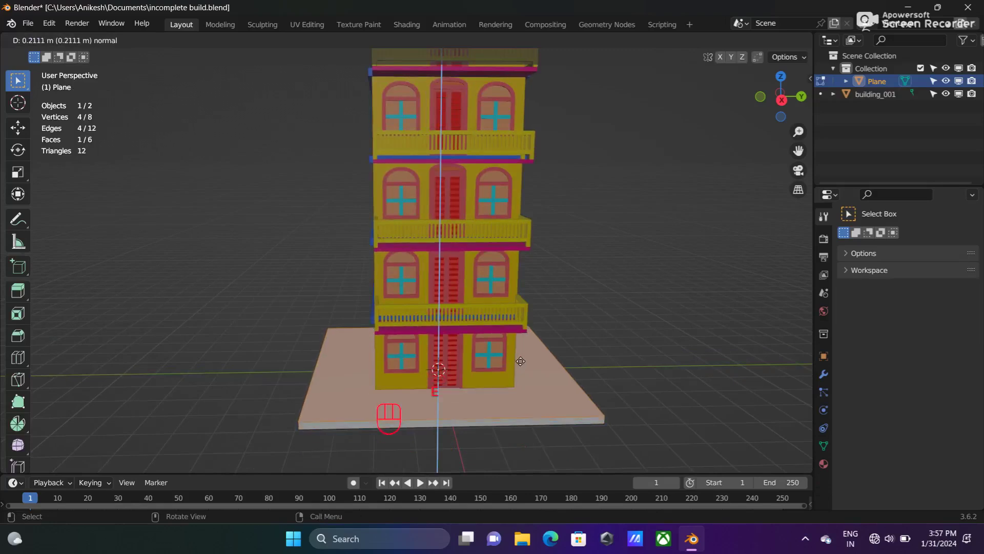
click(515, 367)
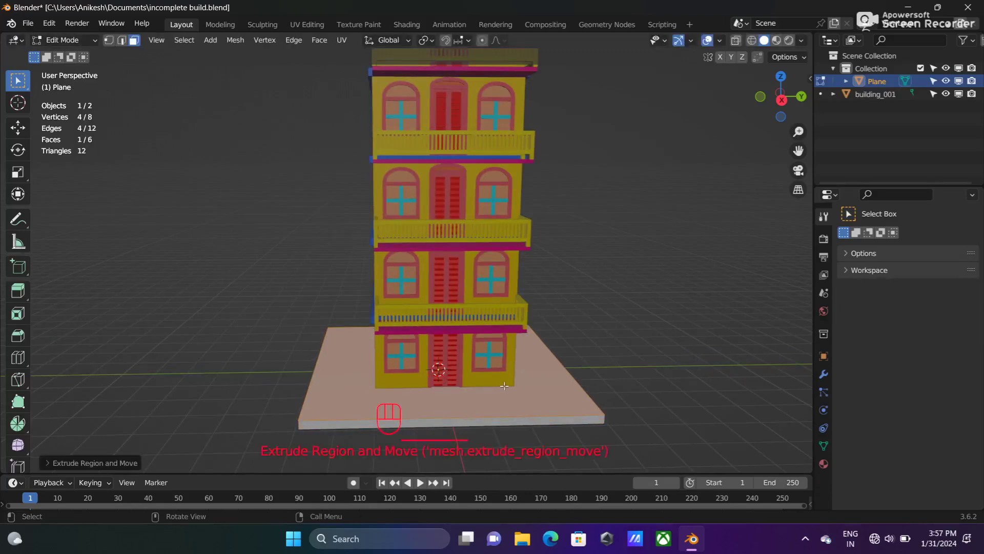
- Delete the top face of the slab under the building
click(459, 403)
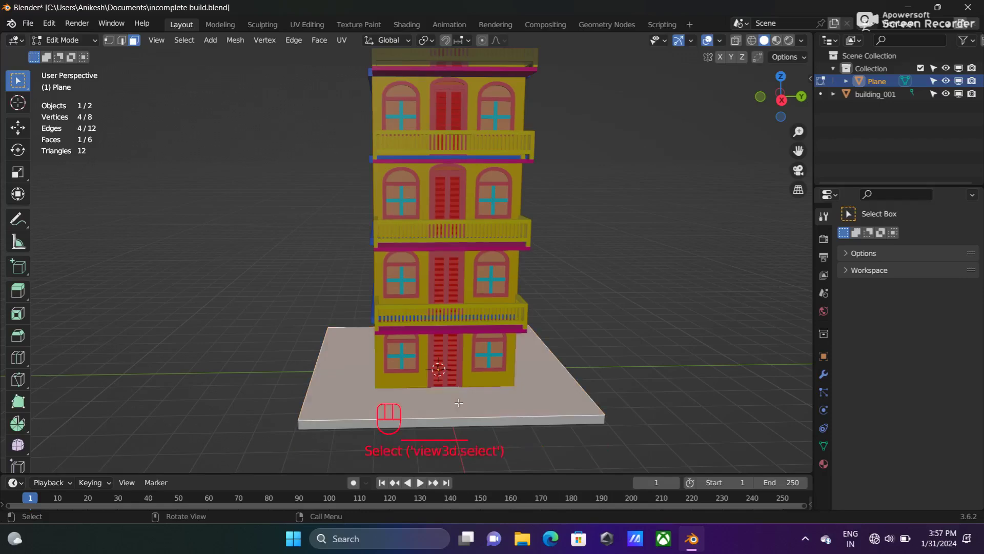
key(x)
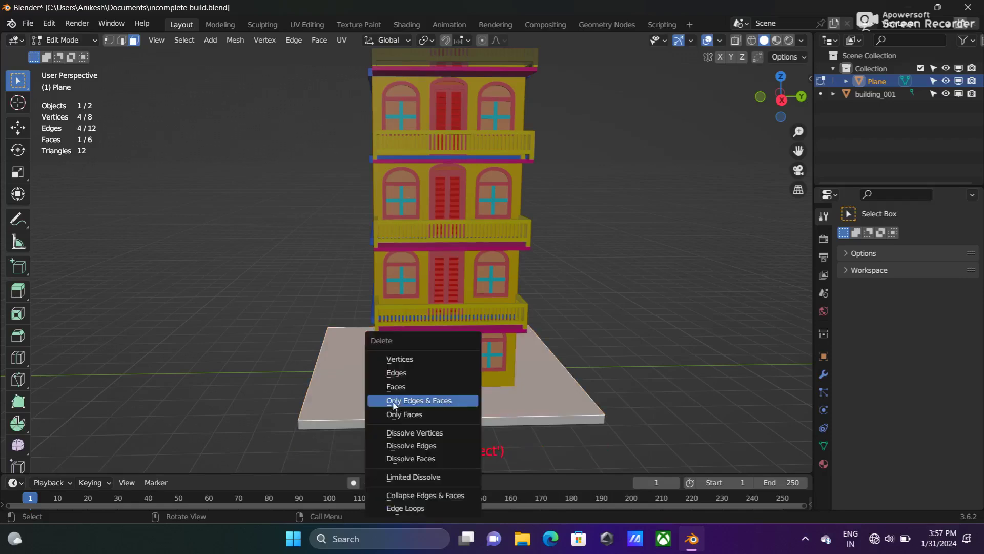
click(411, 389)
- Inspect the raised rim around the base from the front and from a corner, and select the base's floor face
middle_drag(411, 391, 318, 384)
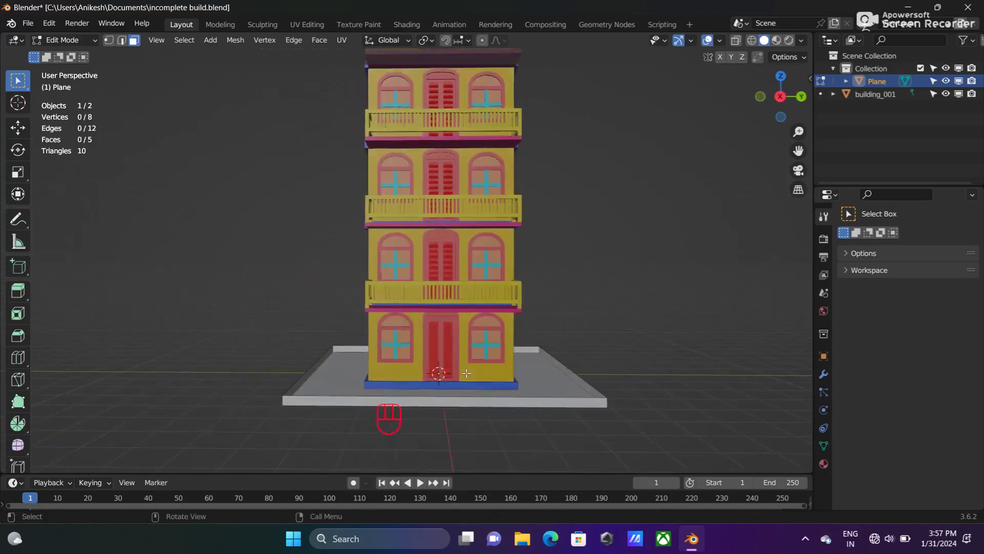
scroll(466, 373, up, 3)
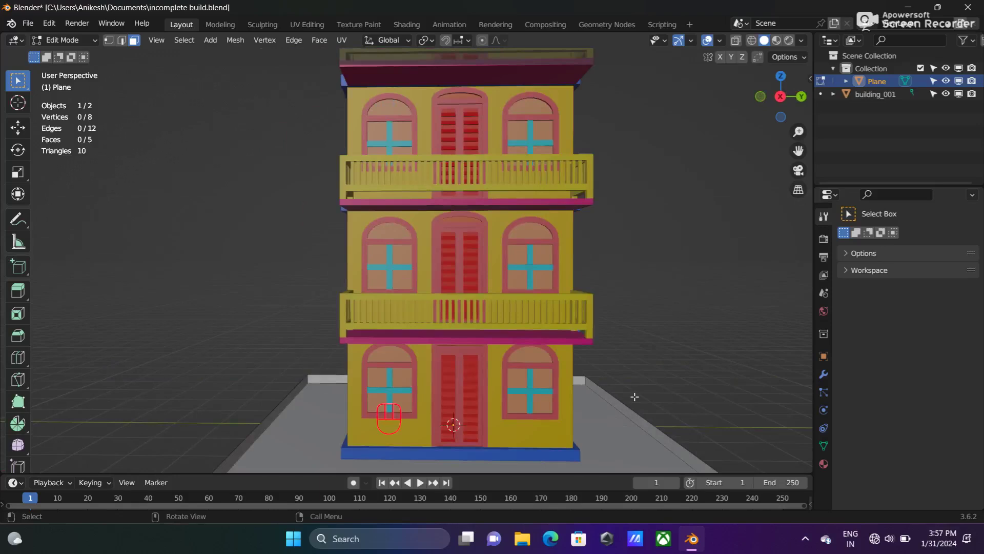
scroll(634, 396, down, 3)
middle_drag(585, 396, 563, 407)
middle_drag(576, 347, 646, 349)
scroll(590, 337, up, 2)
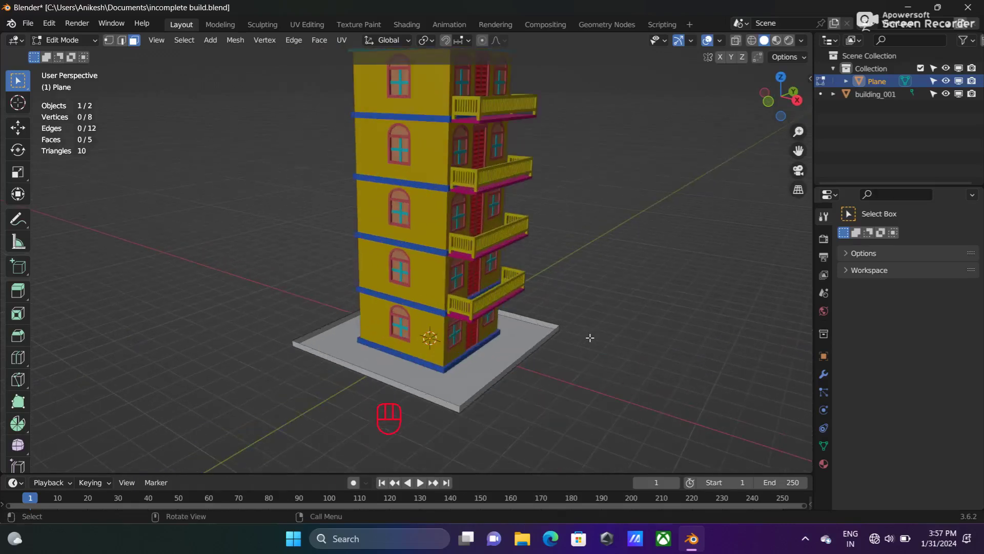
click(489, 358)
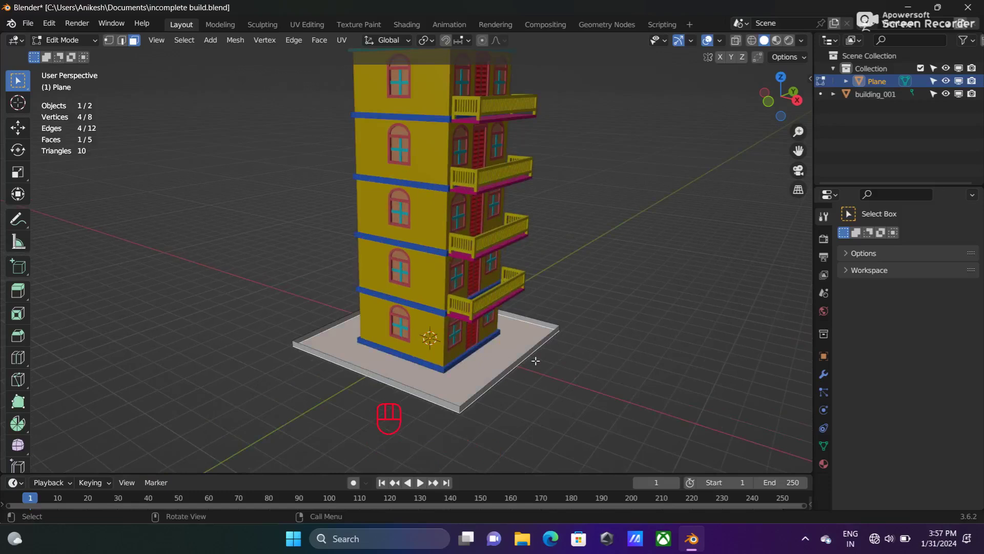
scroll(563, 360, down, 2)
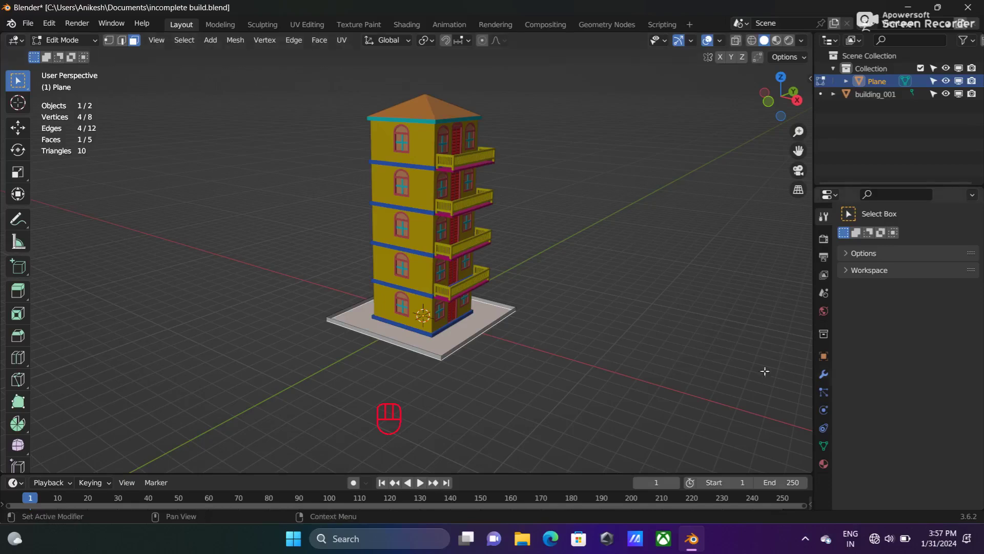
- Return to Object Mode, create a new material for the base plane and set its base color to bright green
key(Tab)
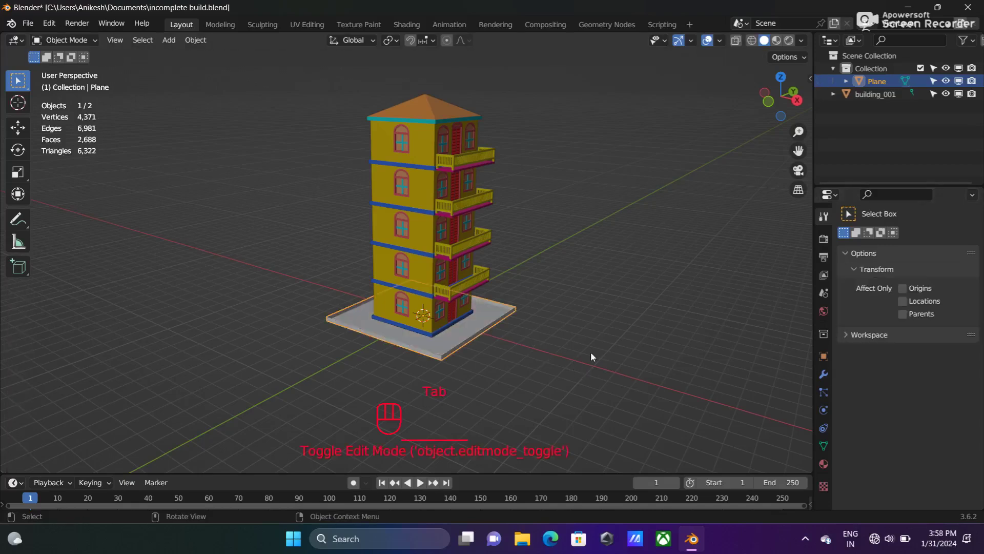
click(468, 322)
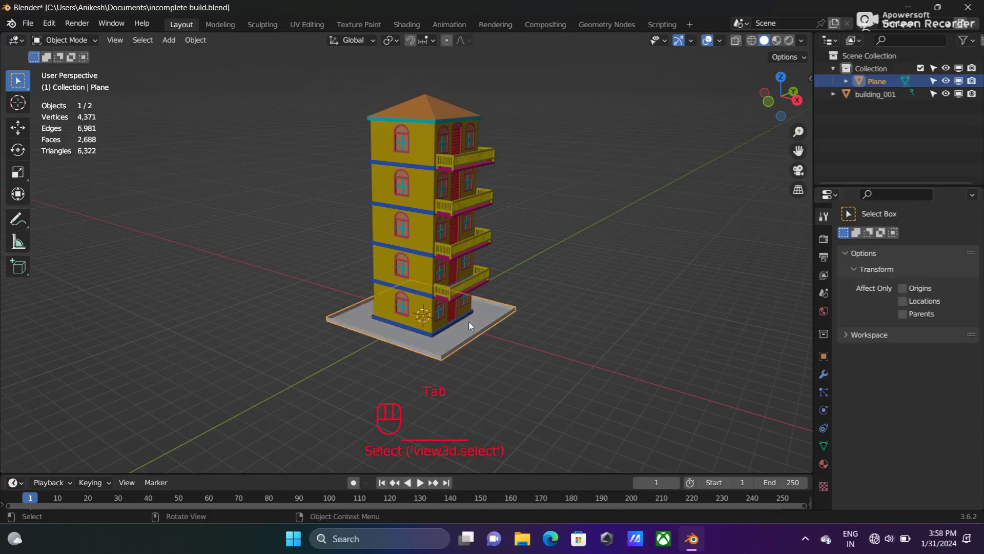
click(824, 463)
click(921, 291)
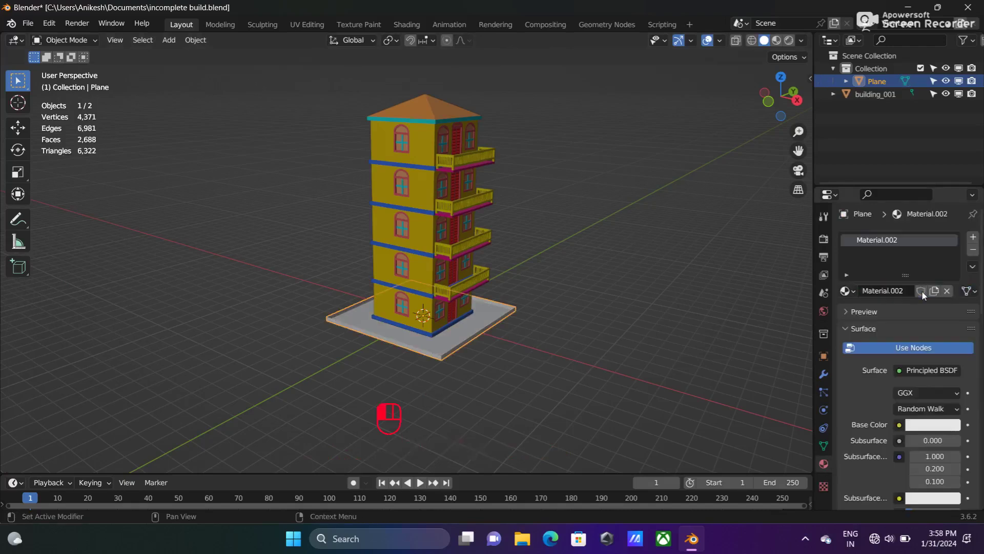
click(927, 425)
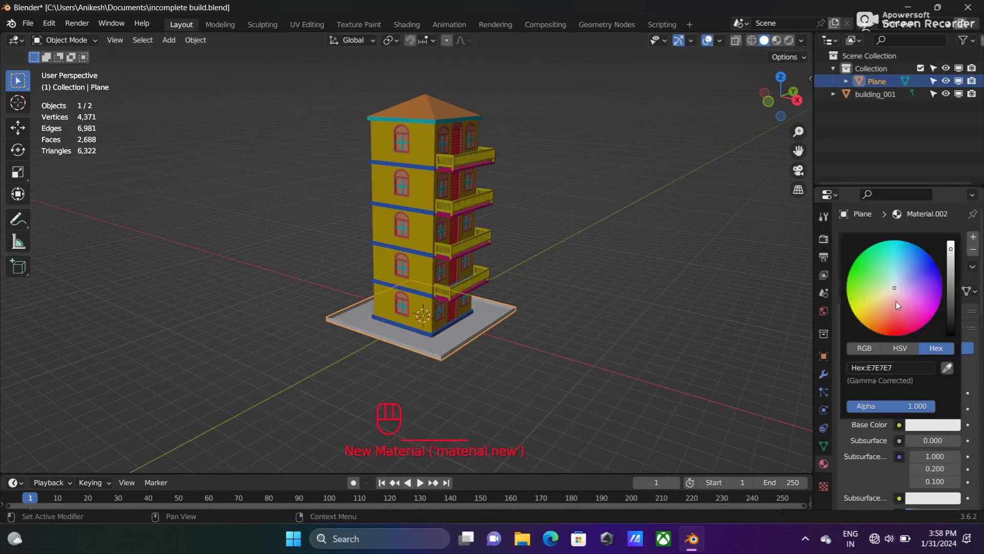
mouse_move(895, 290)
mouse_down()
mouse_move(871, 318)
mouse_move(895, 327)
mouse_move(849, 274)
mouse_move(856, 258)
mouse_up()
- Put the base plane in Edit Mode and display the scene in Material Preview to inspect the colored building and green base
key(Tab)
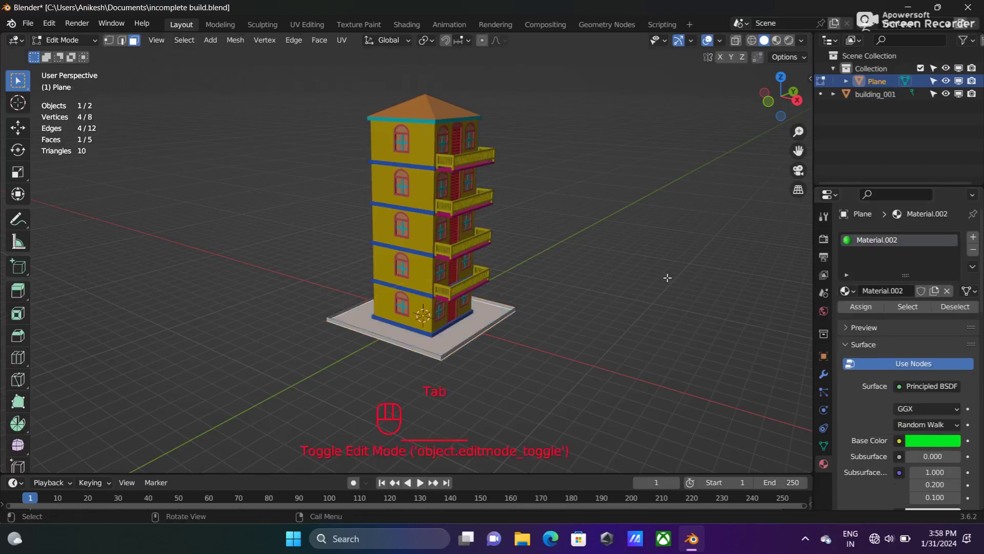
click(778, 41)
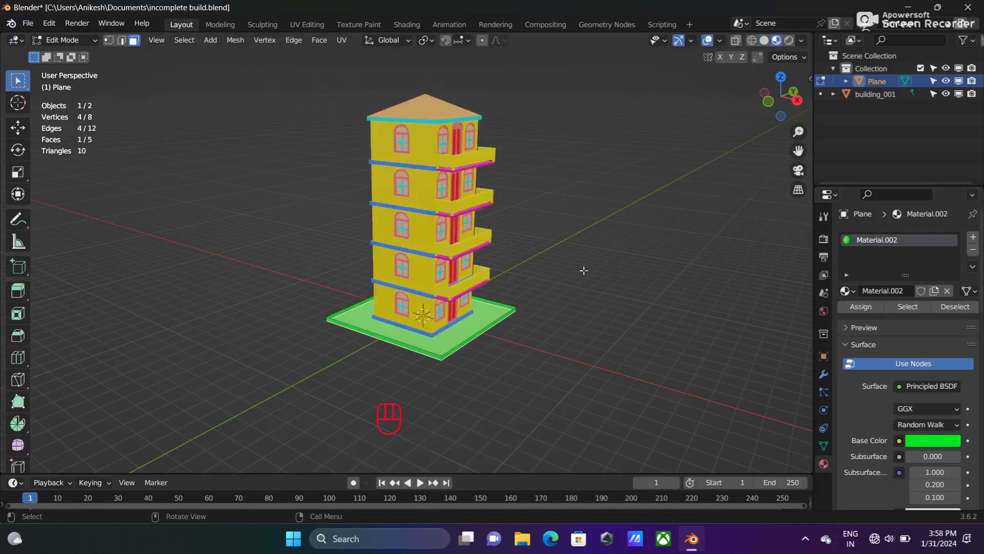
scroll(551, 315, up, 4)
middle_drag(629, 330, 585, 327)
scroll(574, 308, down, 4)
scroll(592, 285, up, 2)
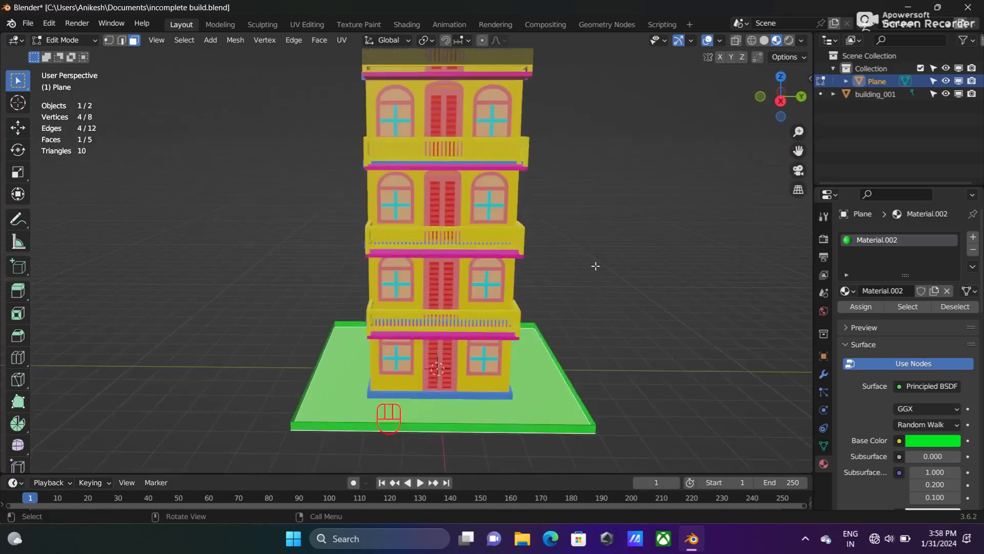
shift+middle_drag(600, 195, 610, 326)
scroll(578, 336, down, 5)
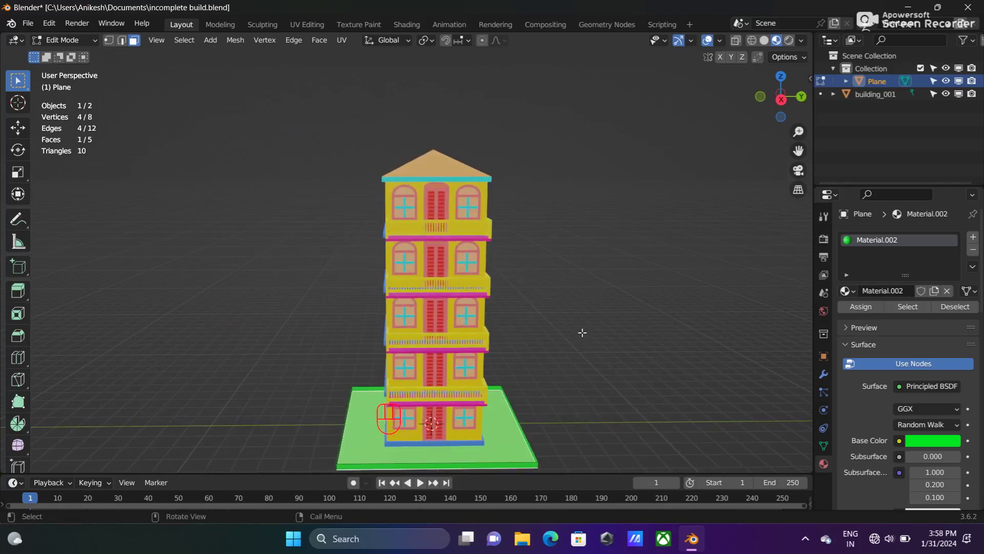
key(ctrl)
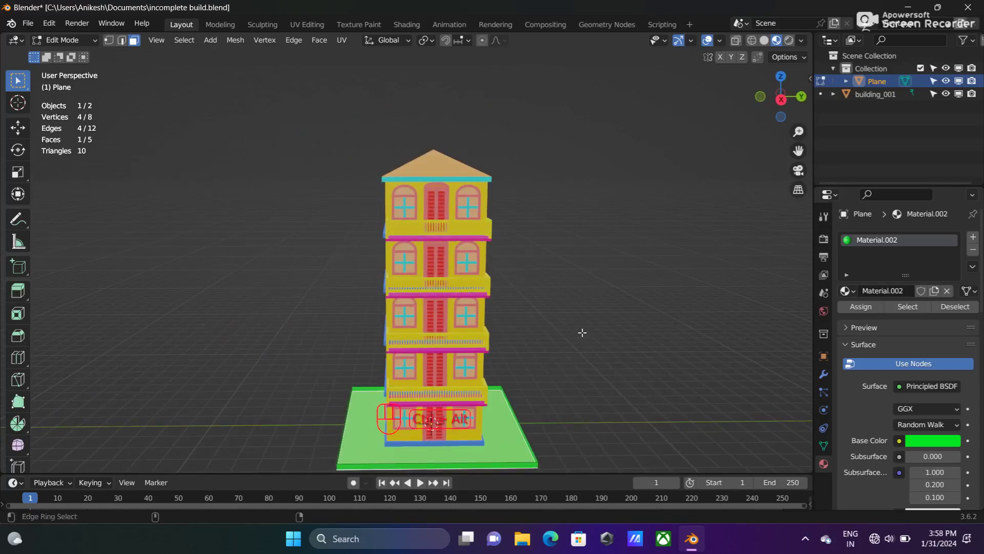